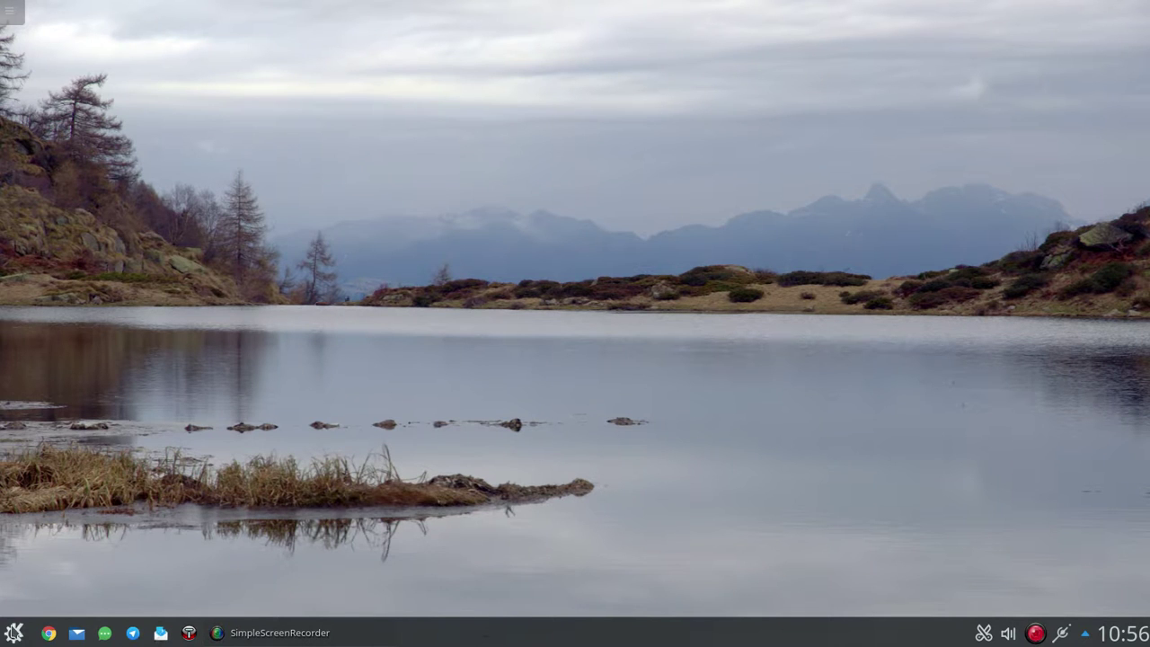
# Step: Launch VirtualBox and start the MintCinamon 64 virtual machine
pyautogui.click(14, 632)
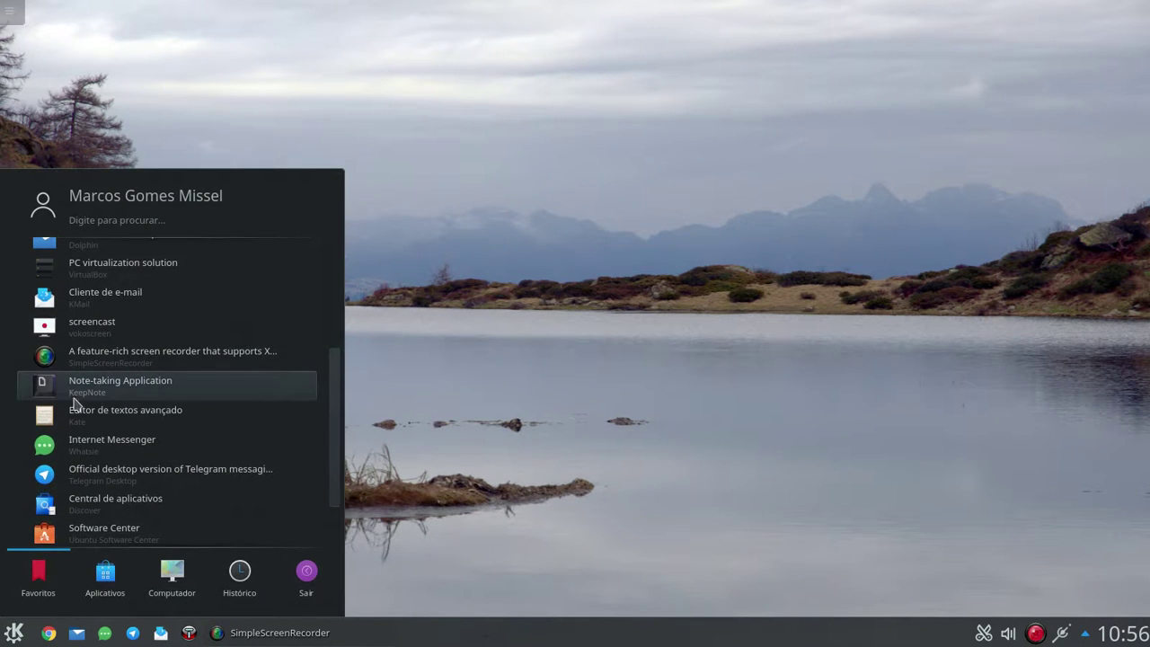
pyautogui.scroll(-1, 94, 452)
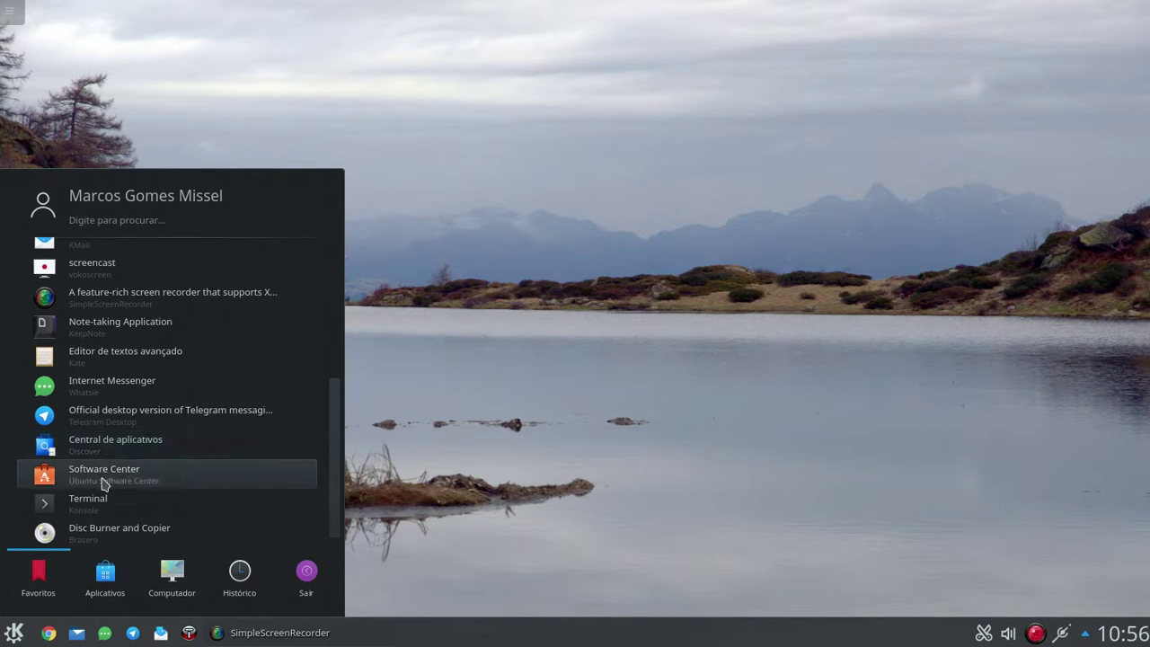
pyautogui.scroll(3, 101, 484)
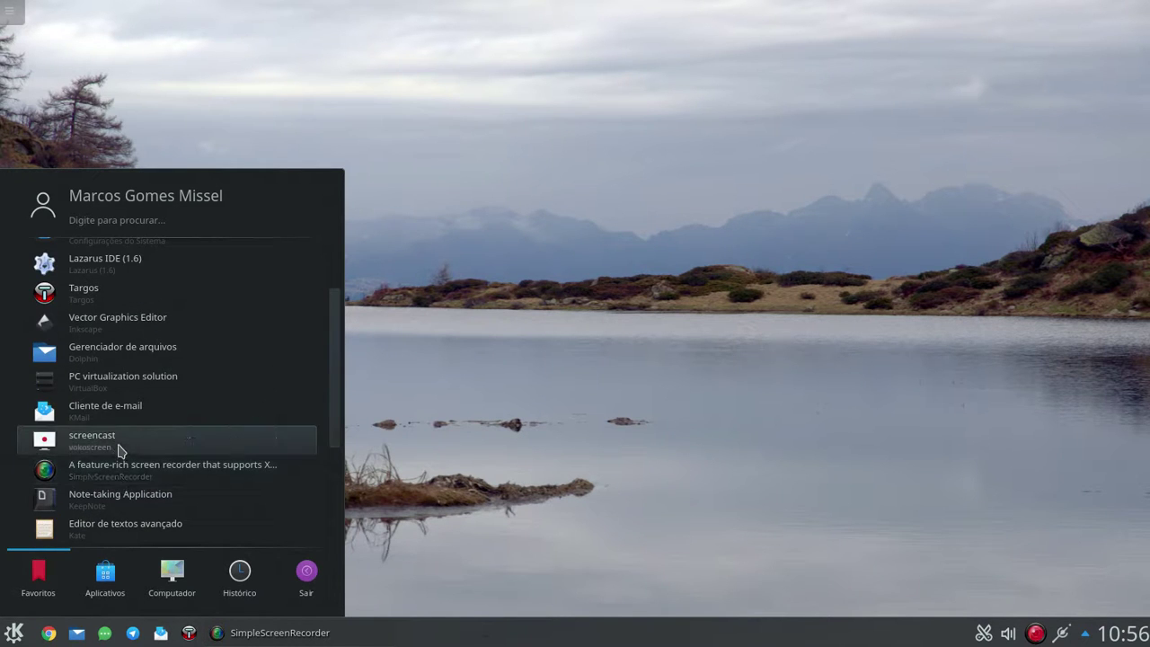
pyautogui.click(123, 388)
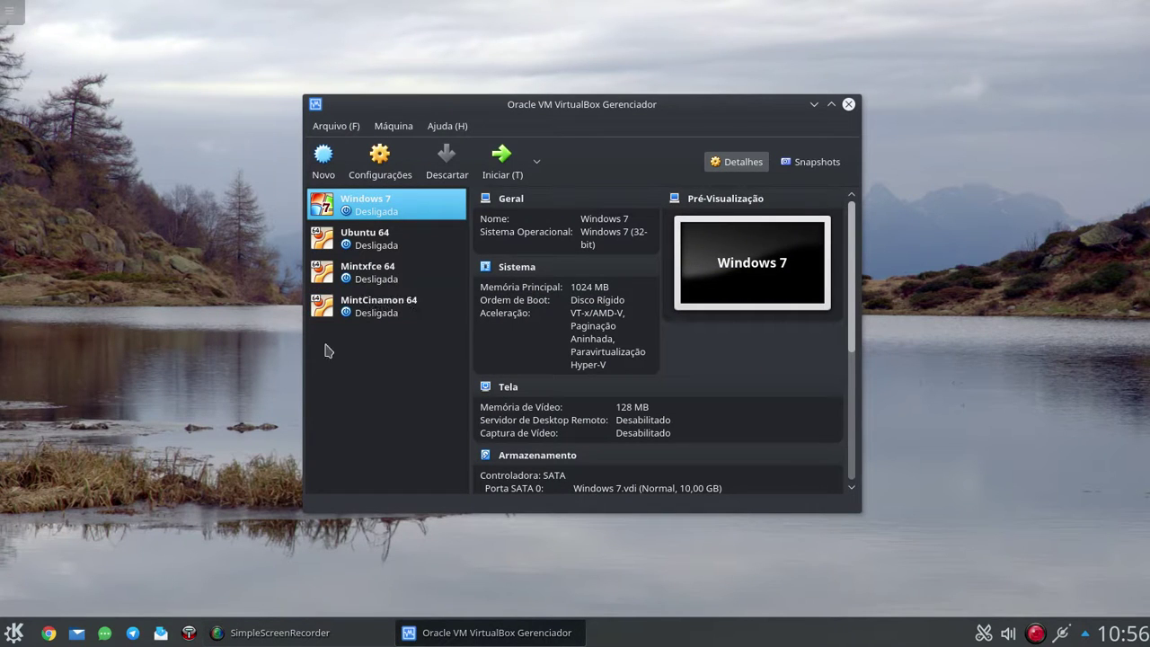
pyautogui.click(372, 315)
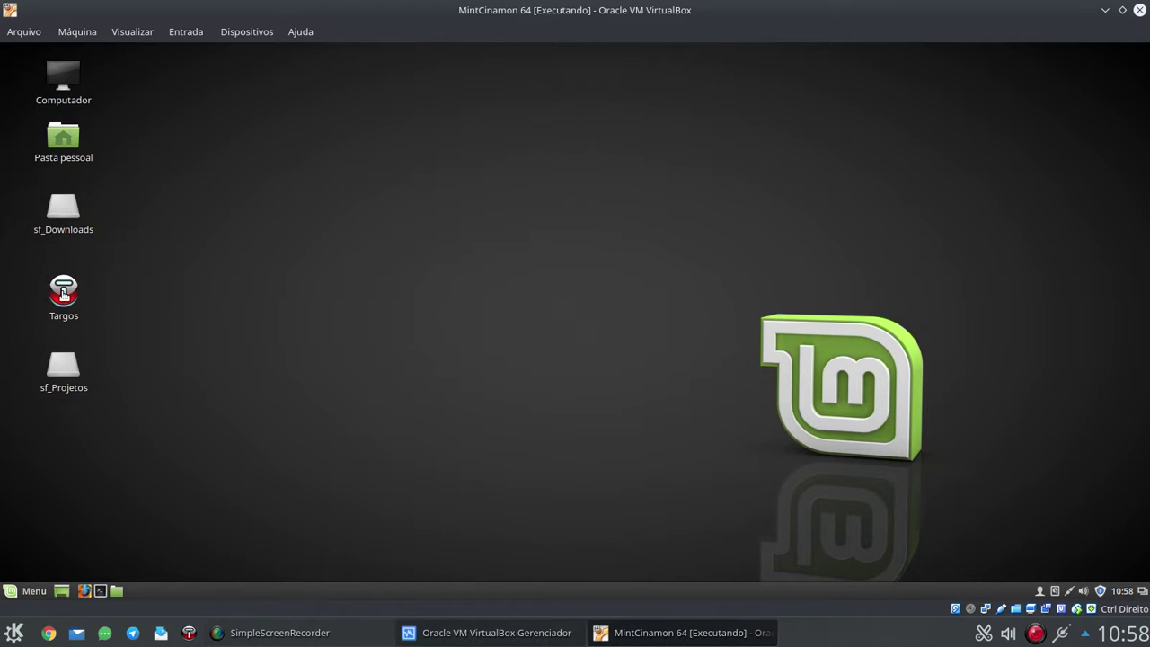
# Step: Launch Targos in the MintCinamon 64 guest and open the recently used file Targos apresentação.rtf
pyautogui.click(63, 292)
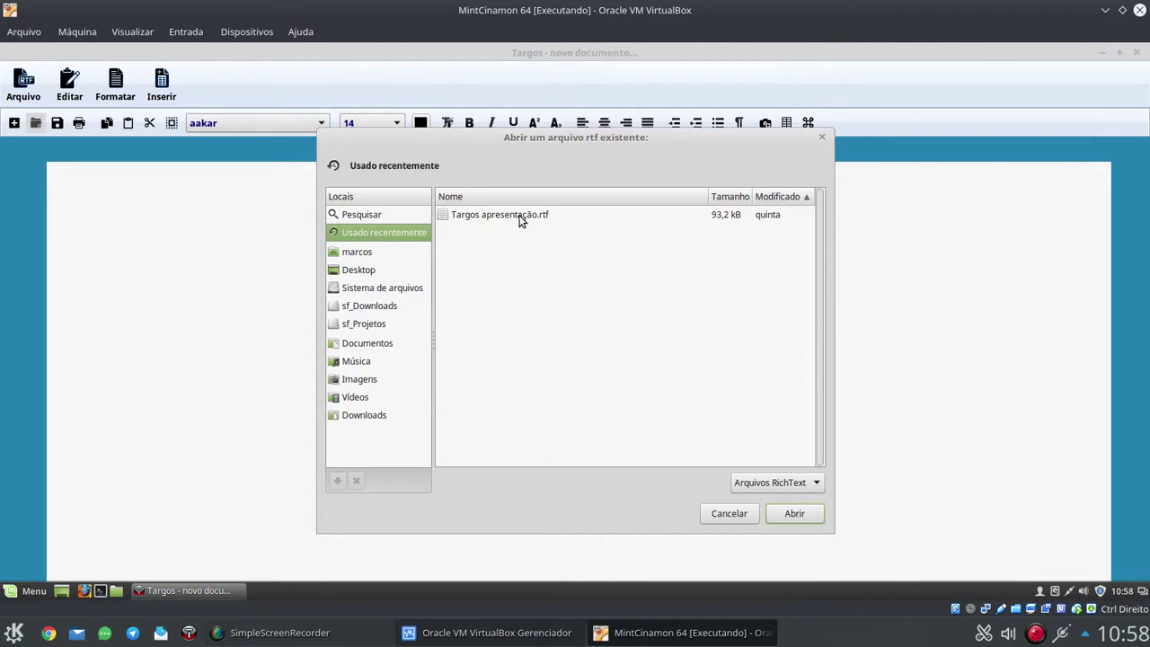
pyautogui.click(519, 221)
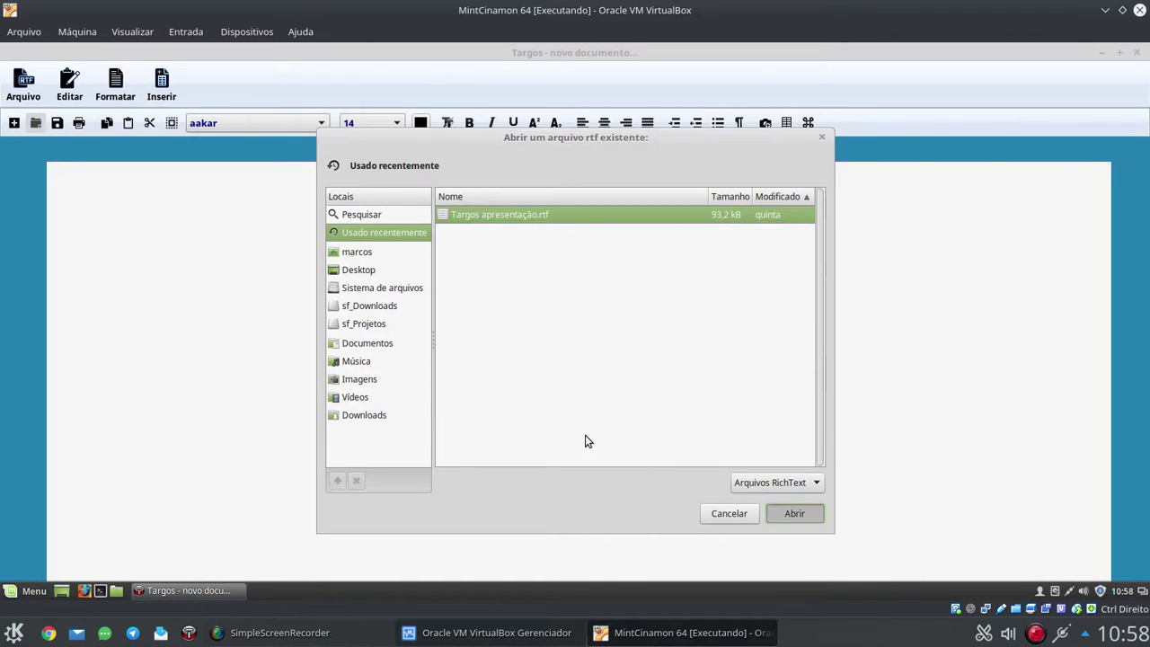
pyautogui.press('Return')
# Step: Review the presentation document's text, table and images through to its end, return to its beginning and close Targos
pyautogui.scroll(-8, 584, 432)
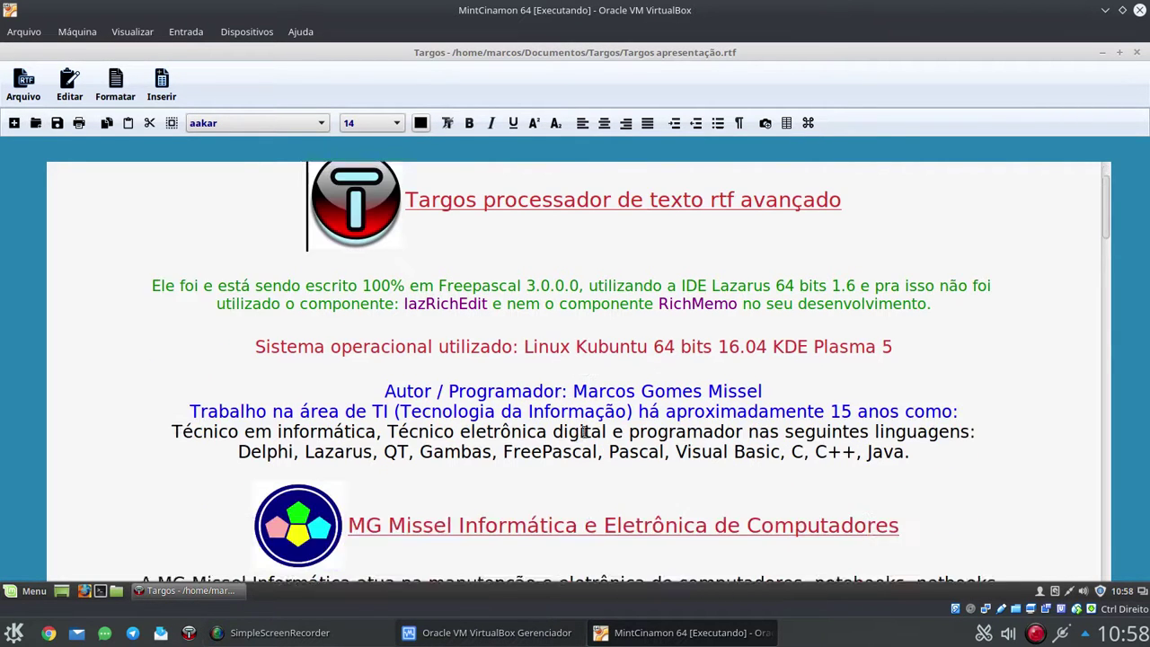
pyautogui.scroll(-18, 584, 432)
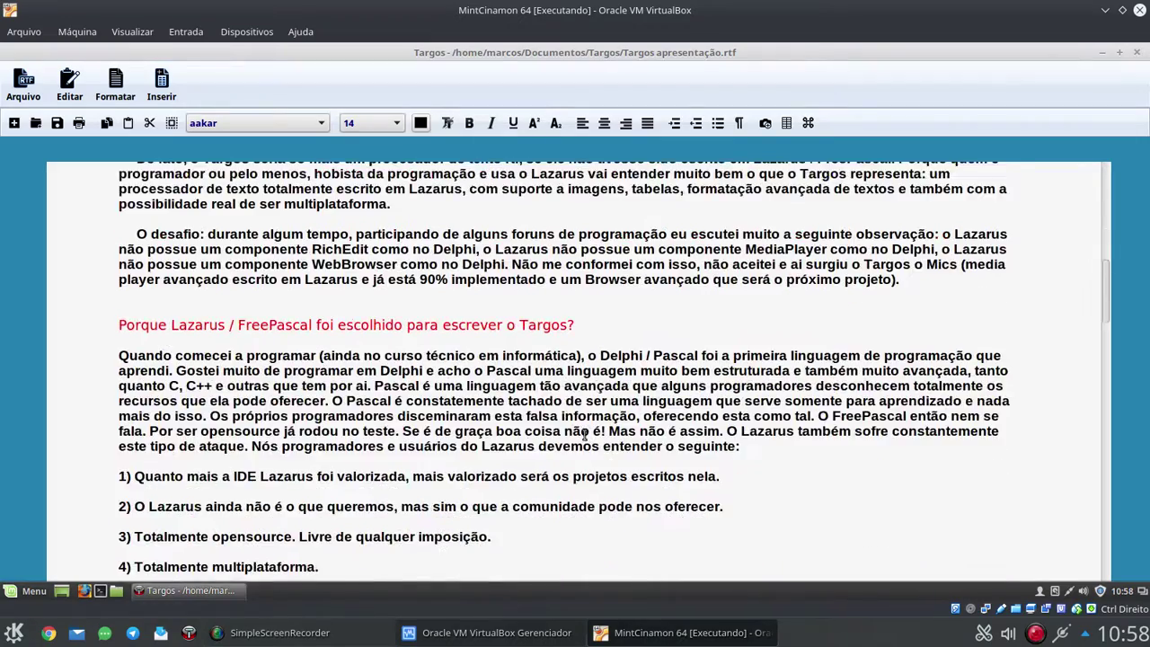
pyautogui.scroll(-10, 584, 436)
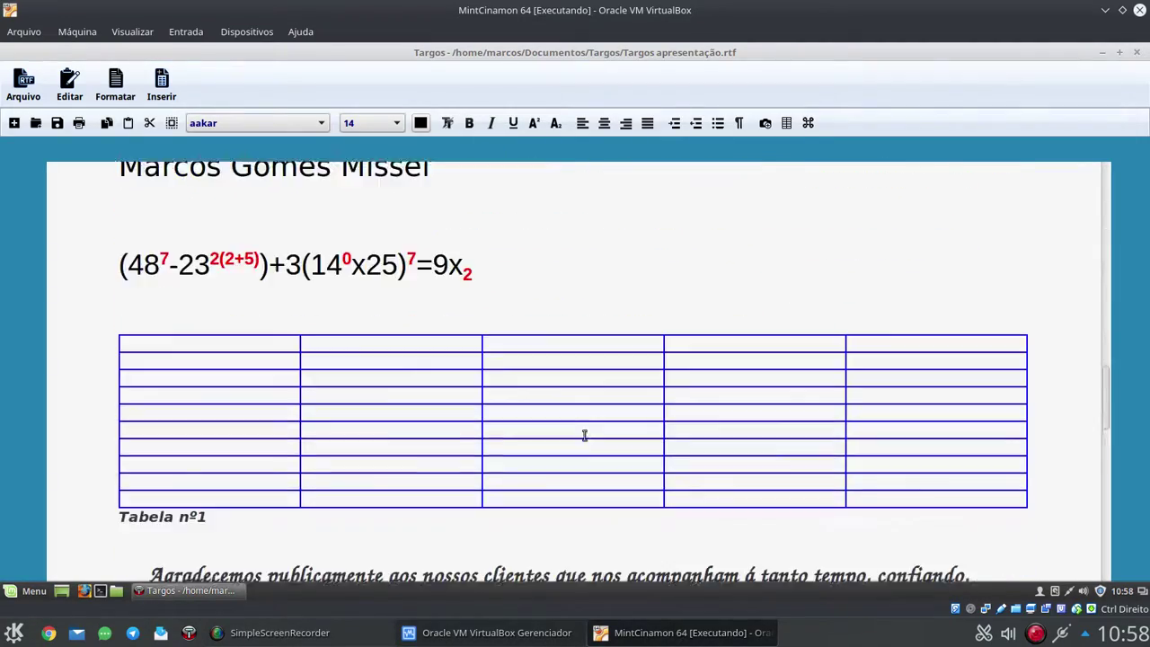
pyautogui.scroll(-10, 585, 436)
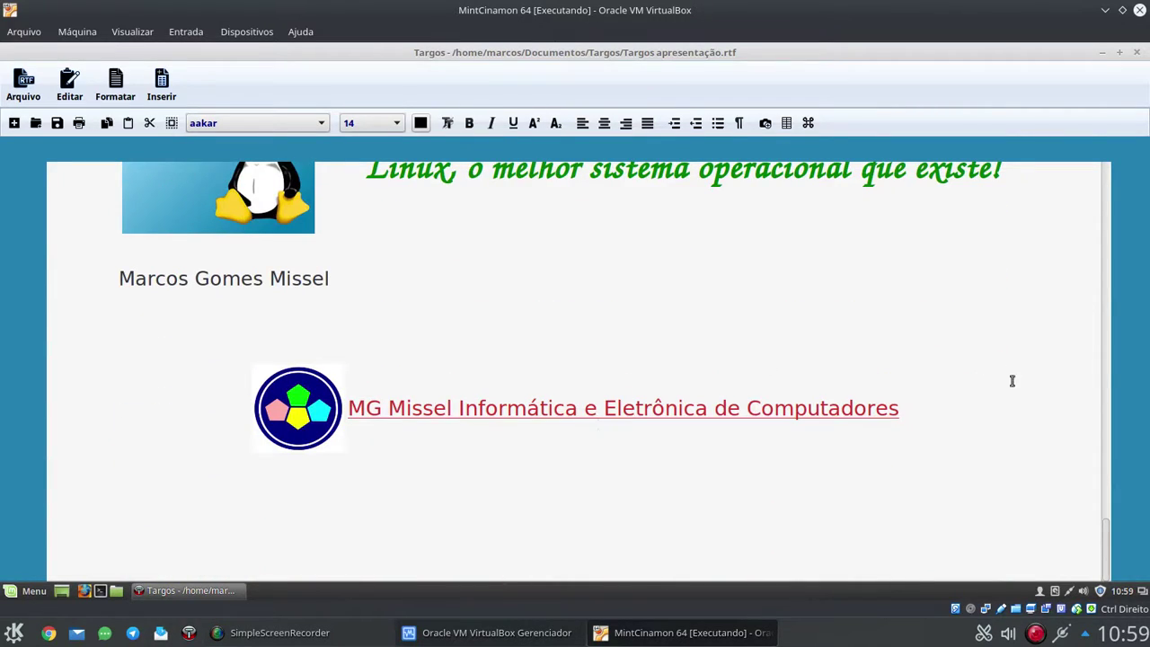
pyautogui.moveTo(1108, 550); pyautogui.dragTo(1093, 171)
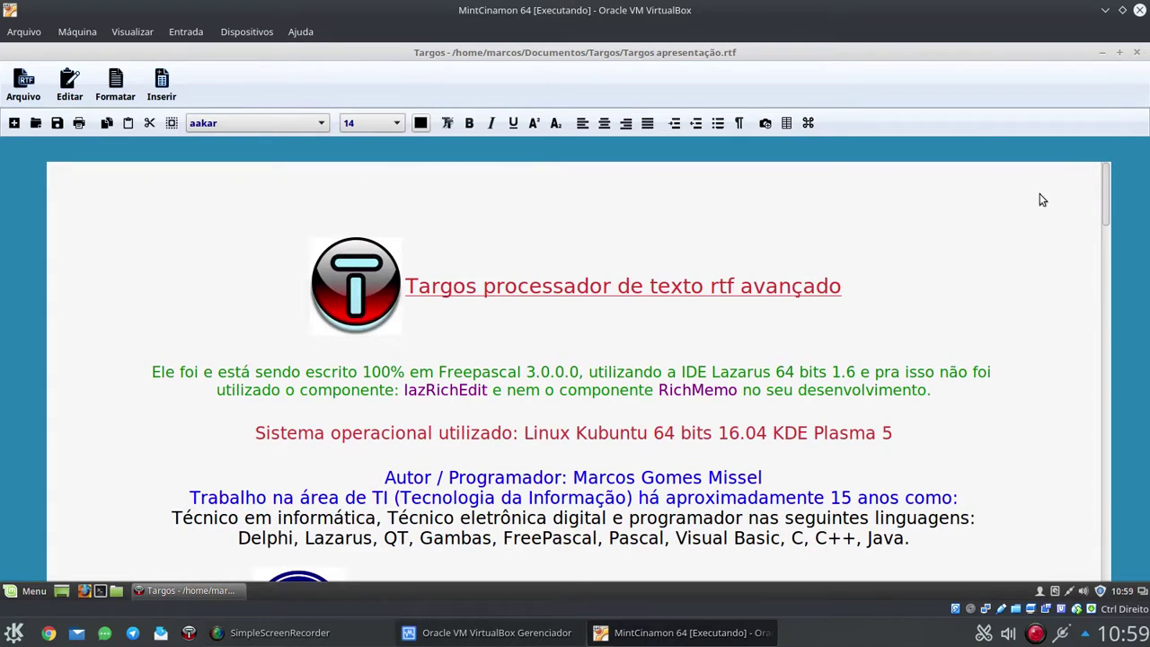
pyautogui.click(1137, 54)
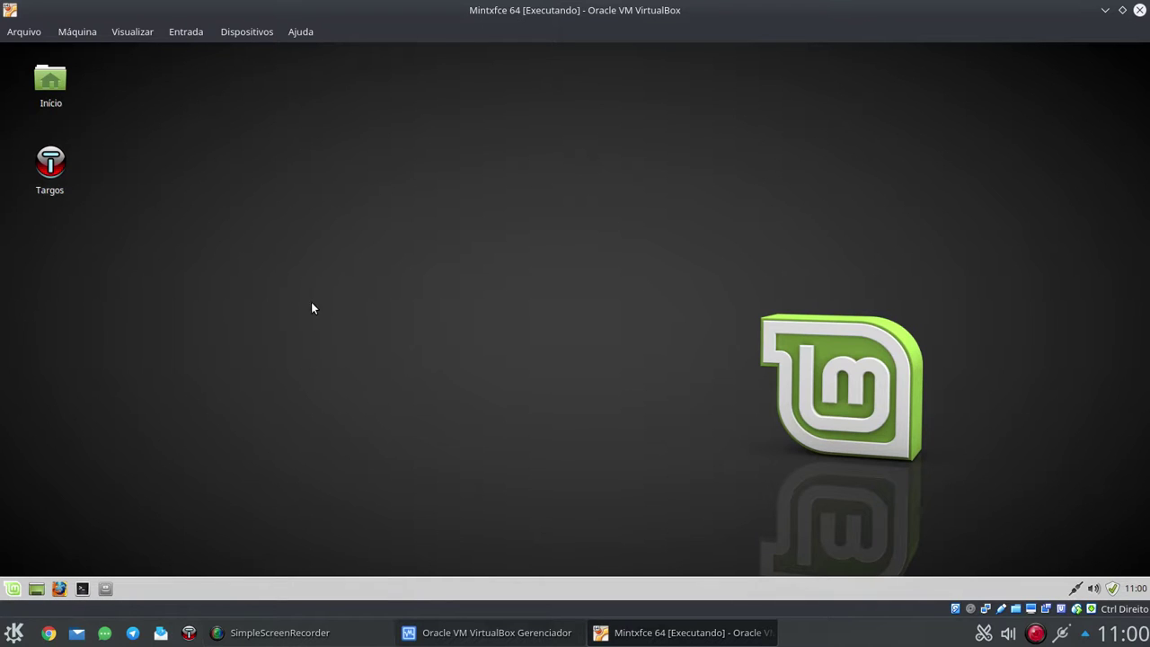
# Step: Launch Targos in the Mintxfce 64 guest and open the recent file Targos apresentação.rtf
pyautogui.doubleClick(51, 166)
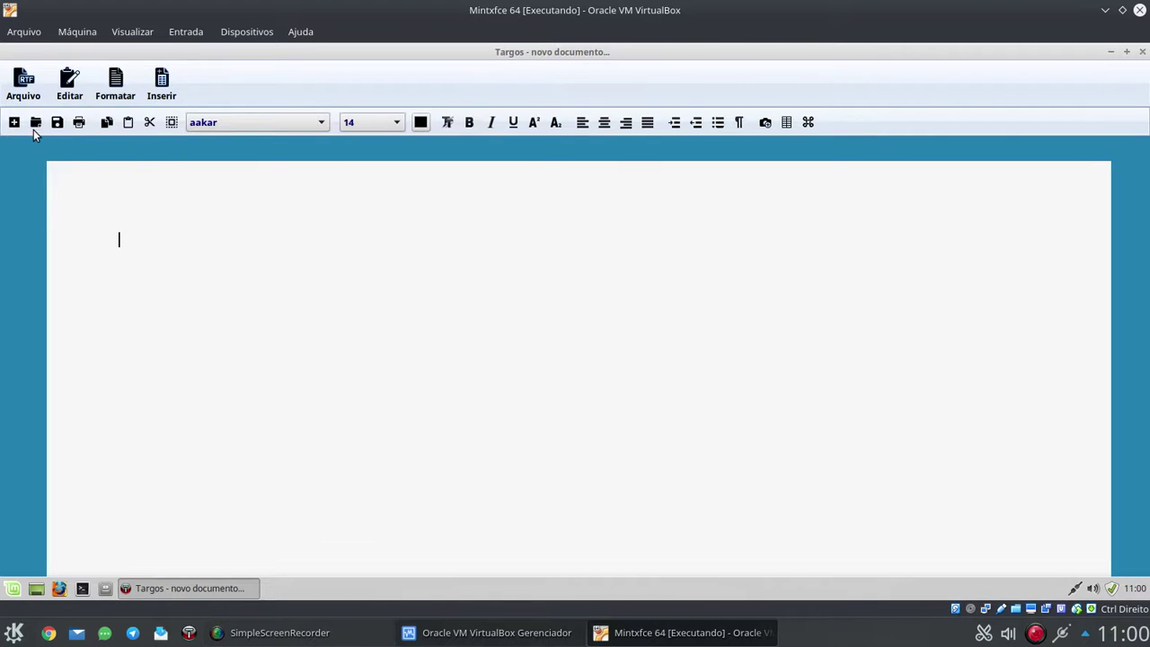
pyautogui.click(36, 123)
pyautogui.click(531, 216)
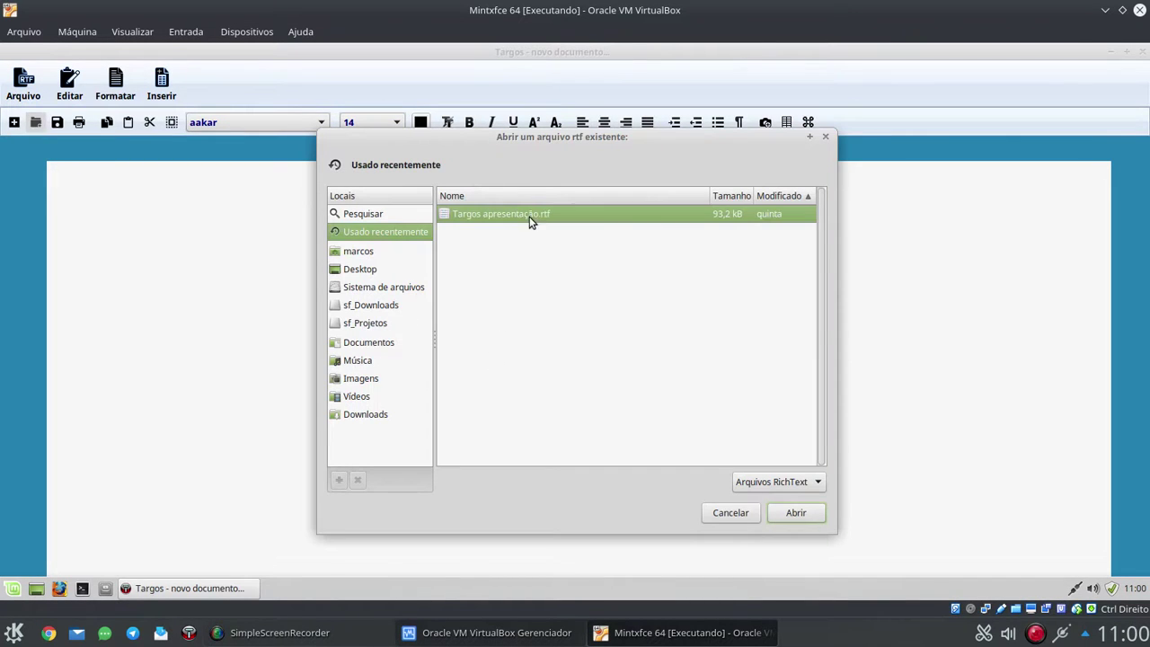
pyautogui.click(797, 514)
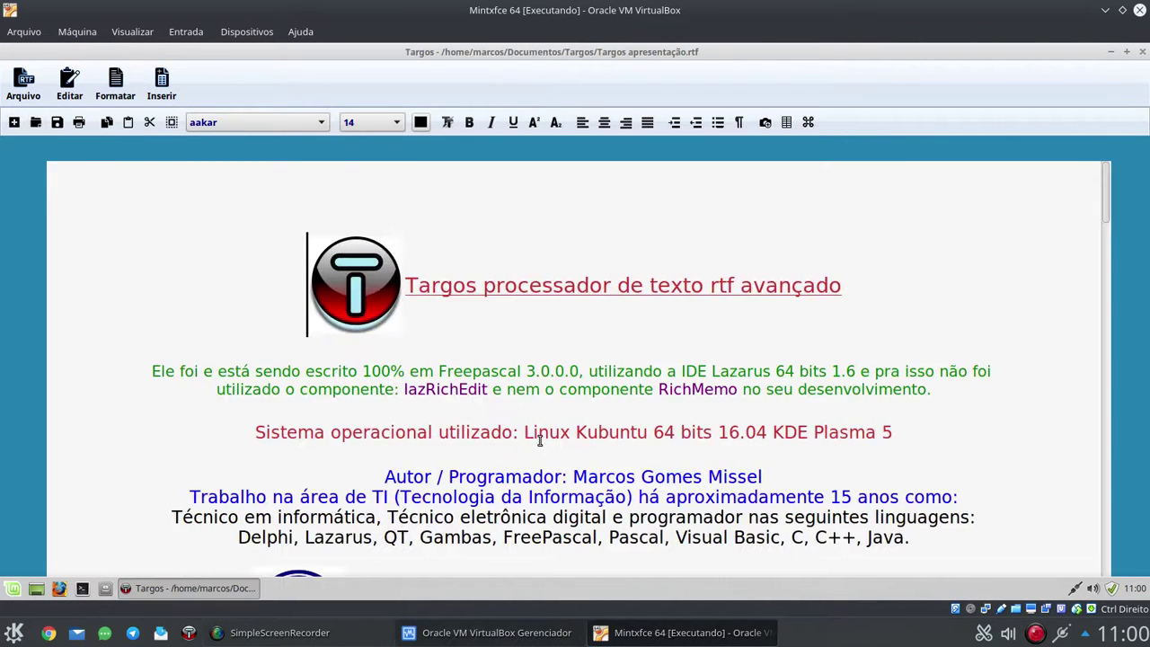
# Step: Check how the presentation document renders down to the Linux image in the Mintxfce 64 guest, and close Targos
pyautogui.scroll(-3, 540, 441)
pyautogui.scroll(-20, 541, 442)
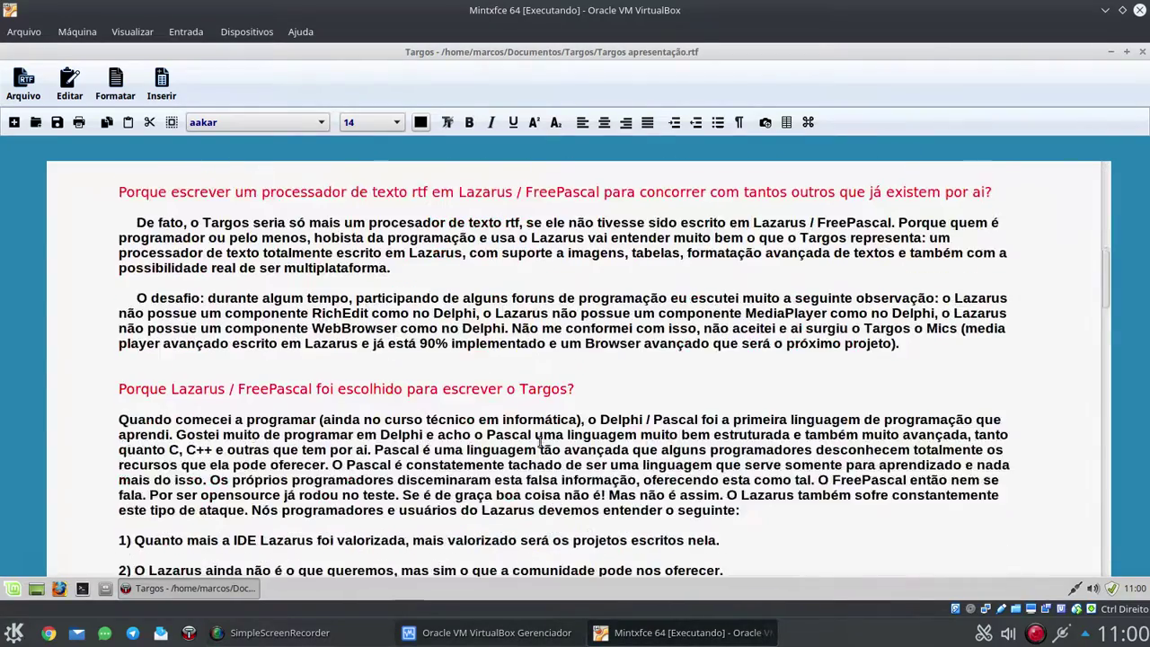
pyautogui.scroll(-20, 539, 442)
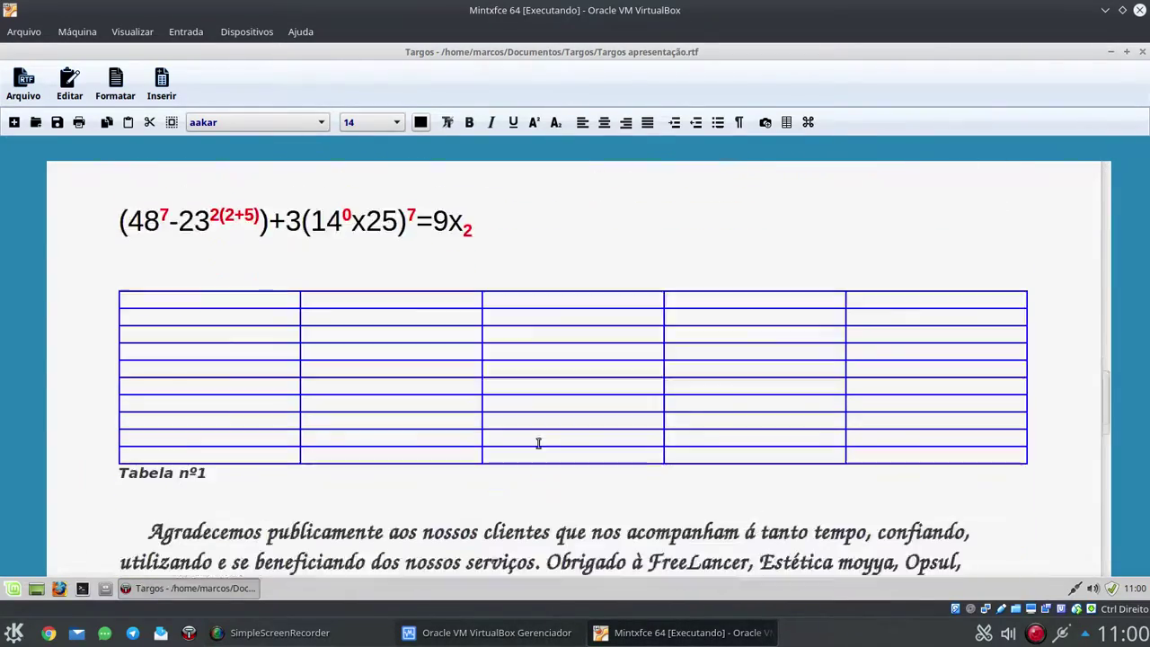
pyautogui.scroll(-15, 539, 442)
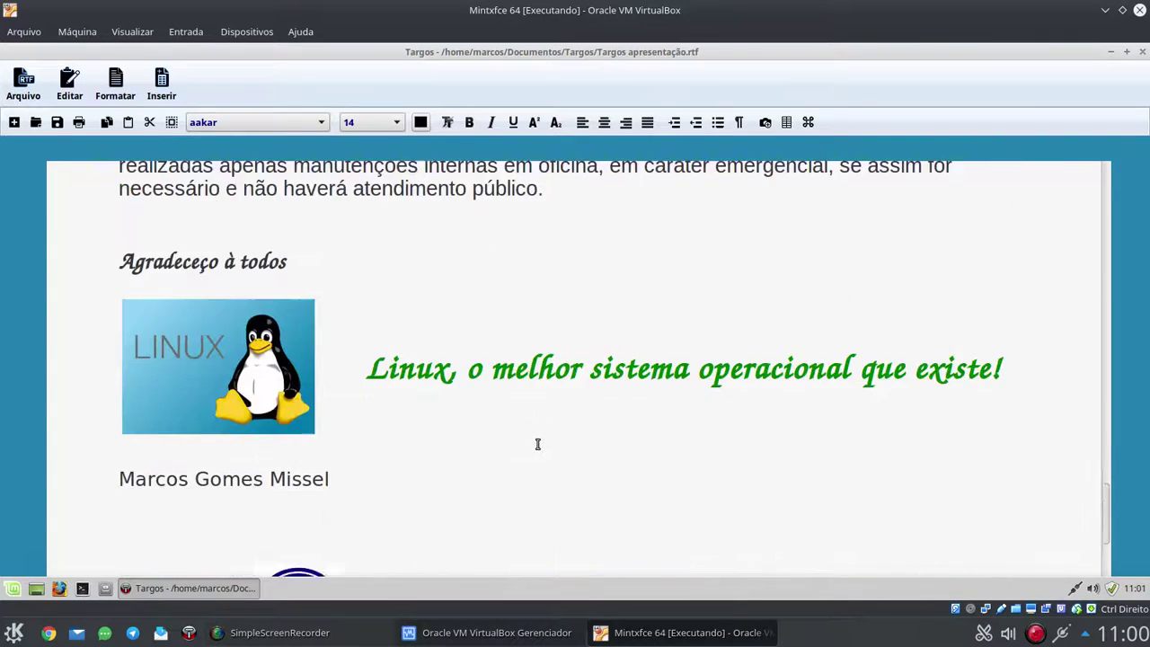
pyautogui.click(1142, 51)
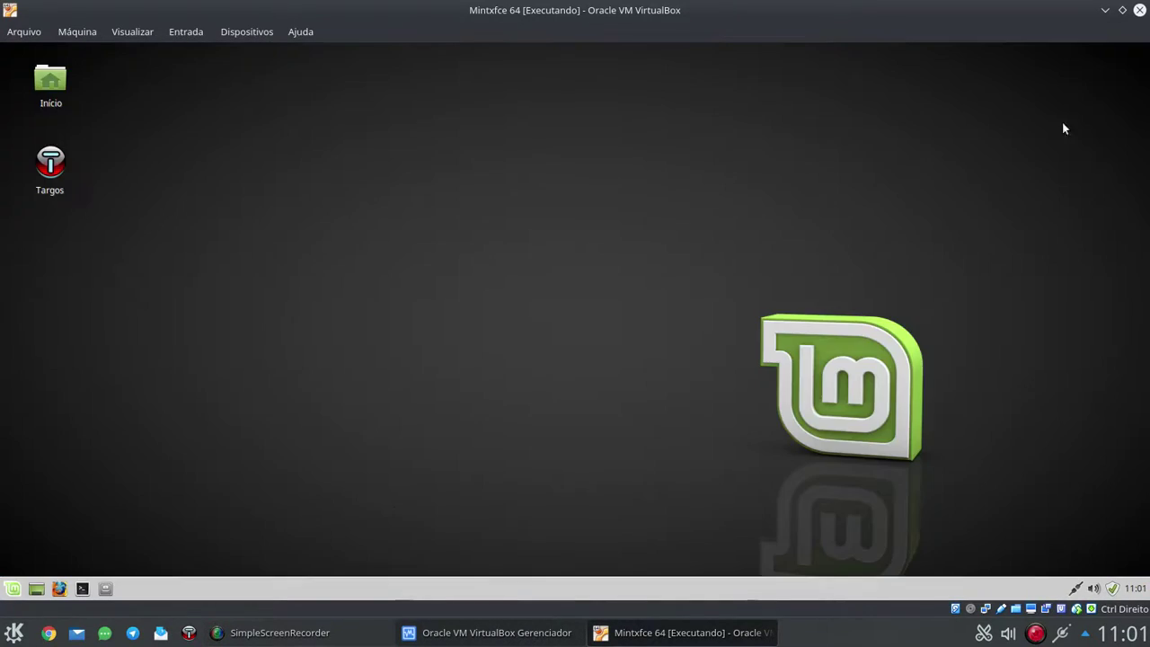
# Step: Shut down the Mintxfce 64 guest system
pyautogui.click(13, 589)
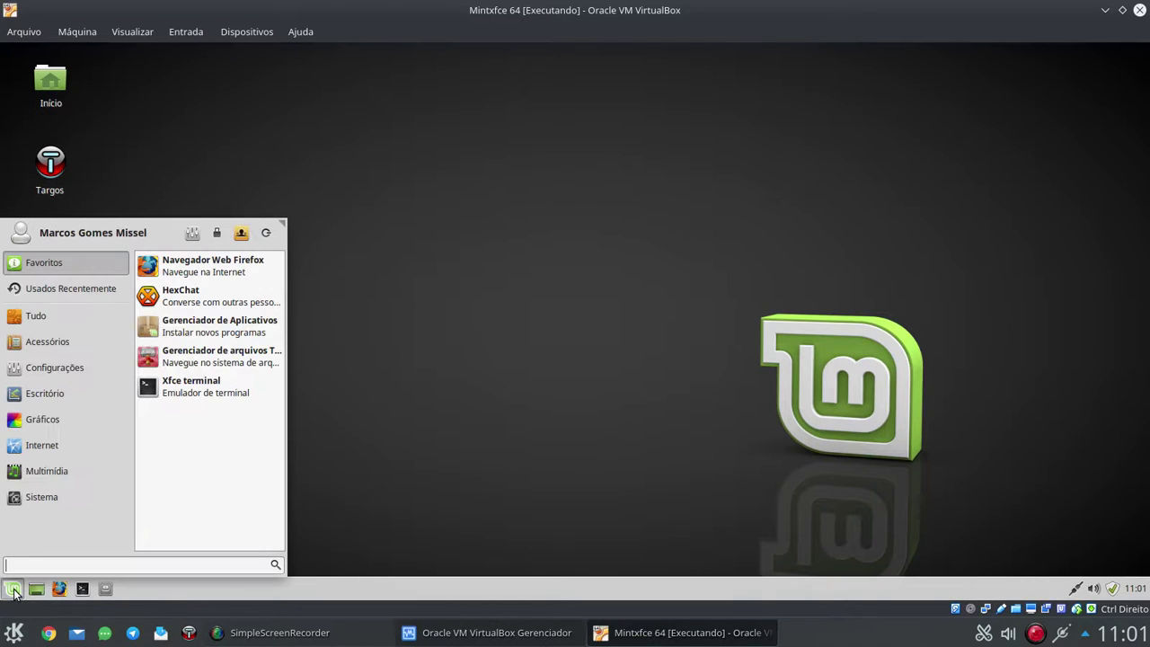
pyautogui.click(270, 236)
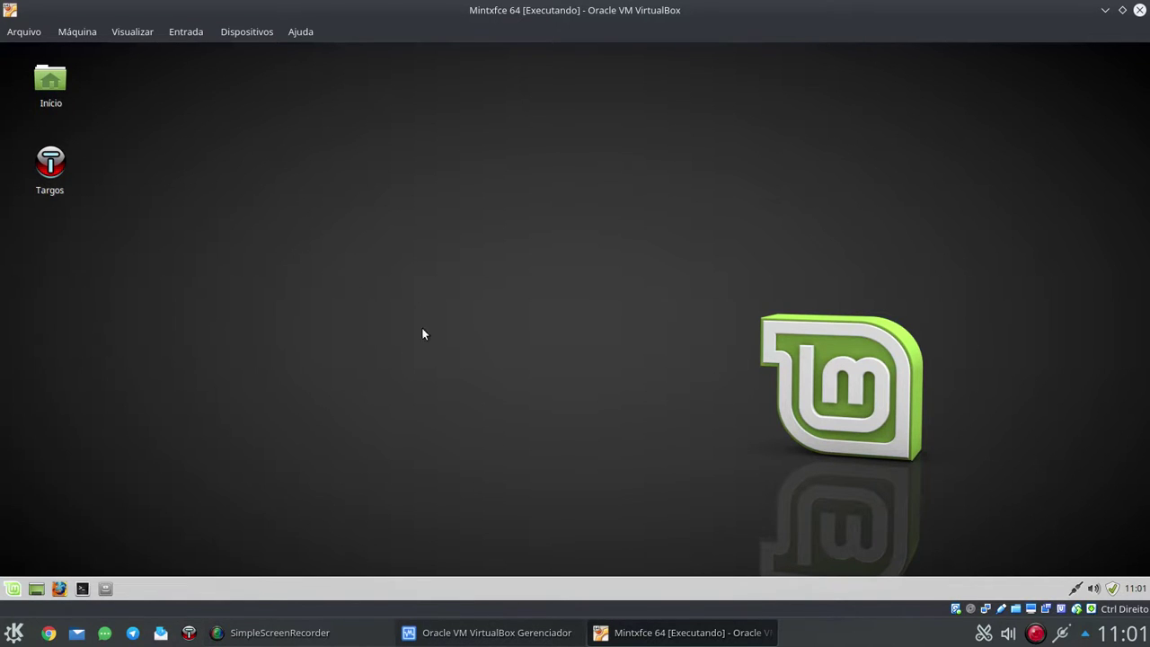
pyautogui.click(662, 284)
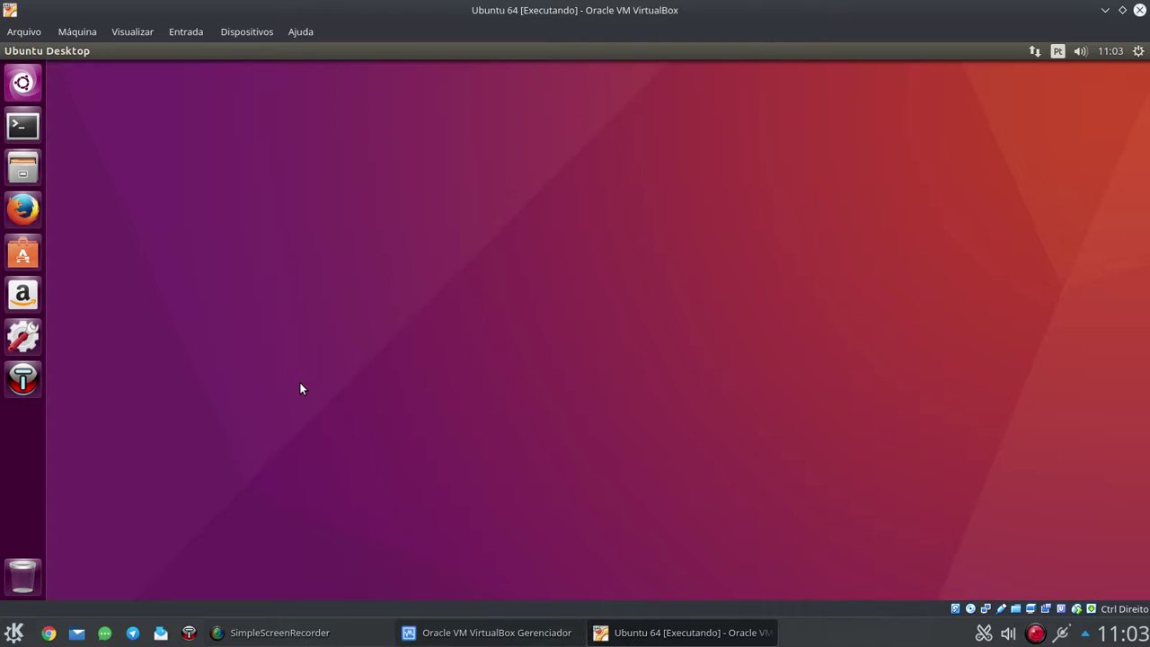
# Step: Launch Targos in the Ubuntu 64 guest and open the recent file Targos apresentação.rtf
pyautogui.click(25, 381)
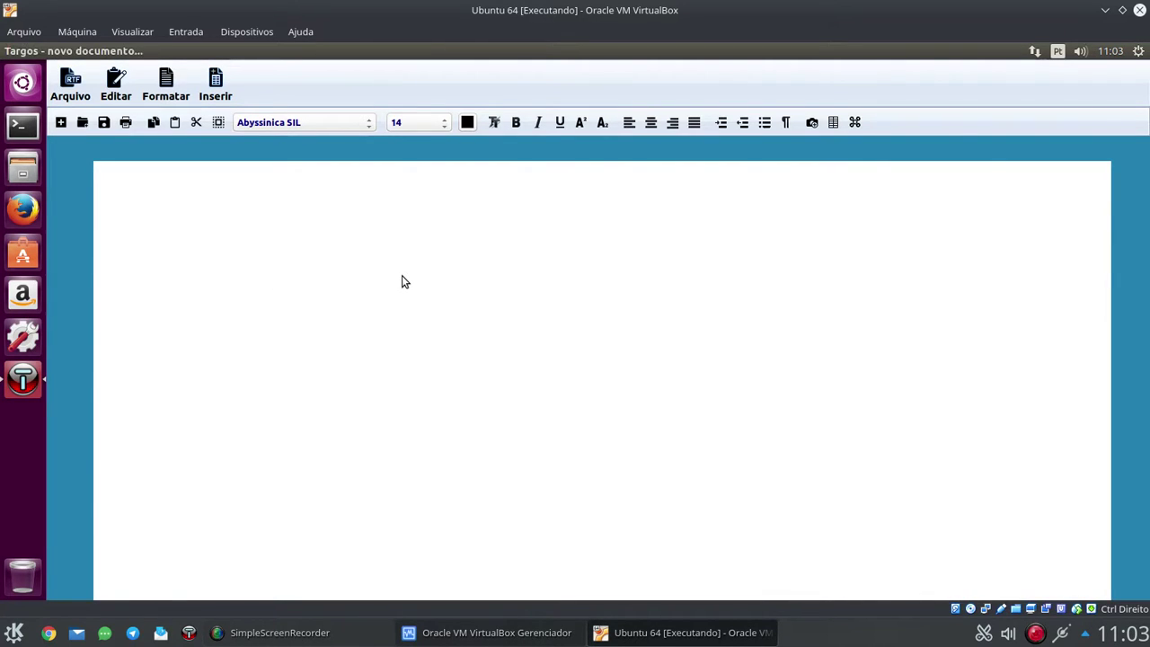
pyautogui.click(402, 281)
pyautogui.click(82, 122)
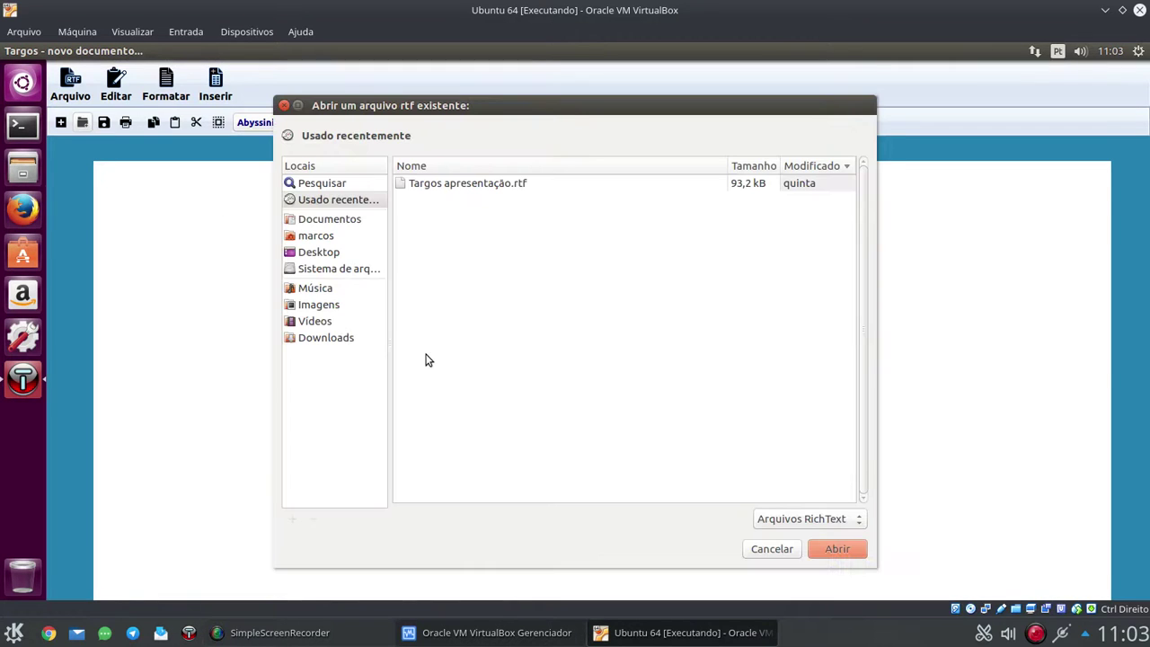
pyautogui.doubleClick(475, 185)
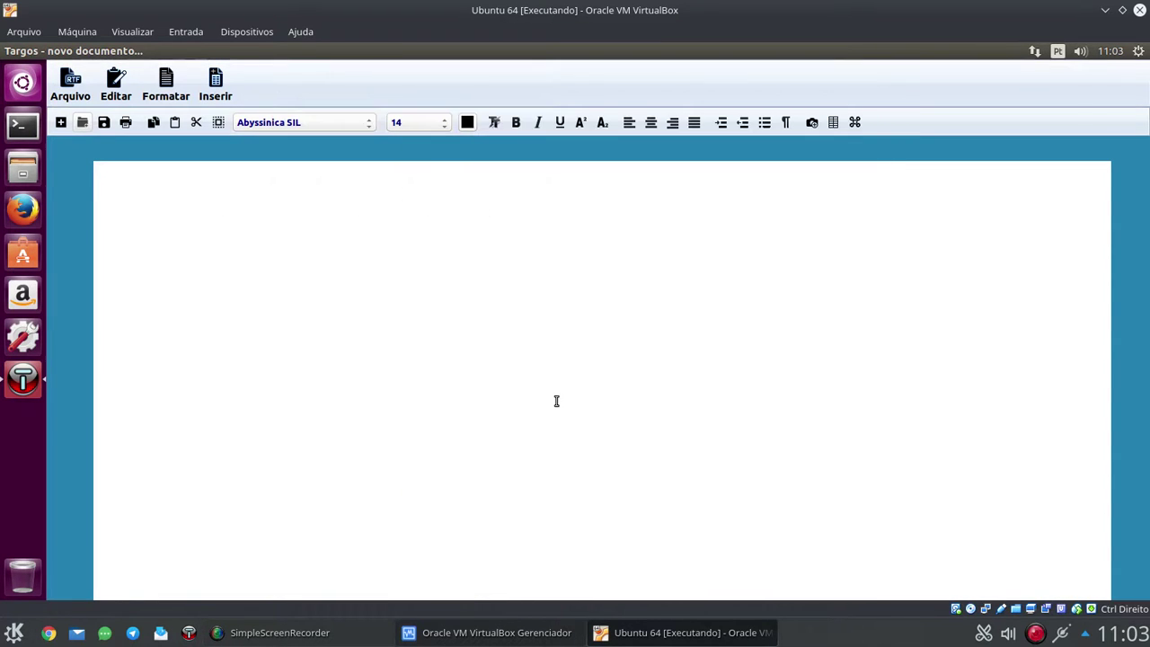
# Step: Examine the presentation document's formatted text, table and images in the Ubuntu 64 guest, and close Targos
pyautogui.scroll(-6, 564, 404)
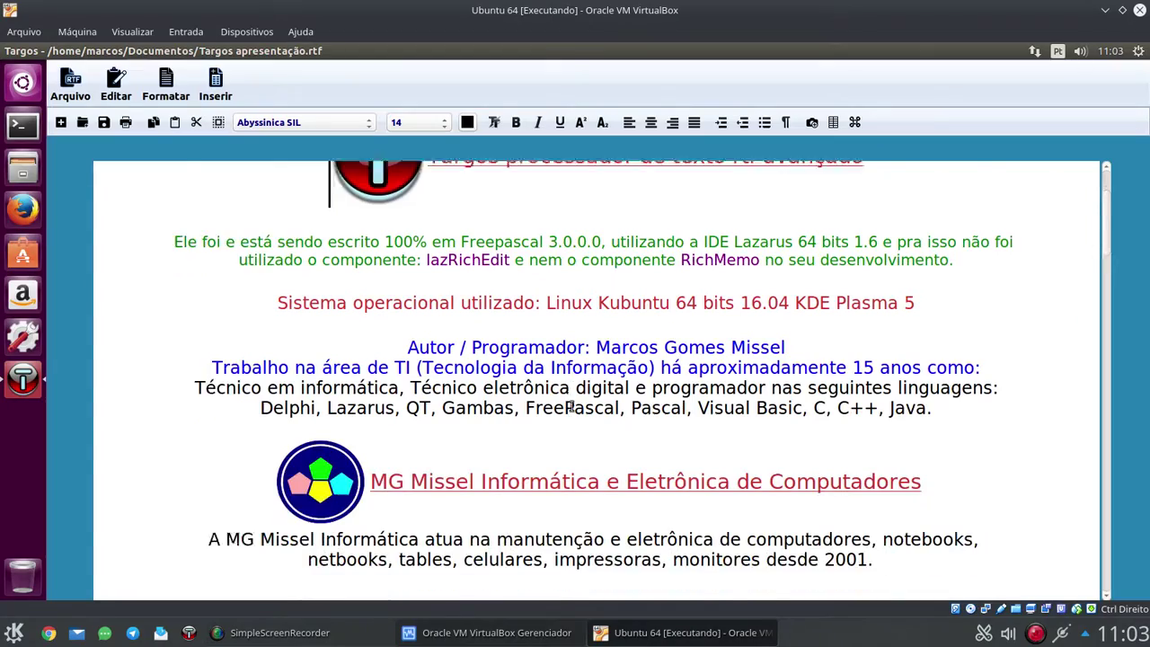
pyautogui.scroll(-19, 572, 408)
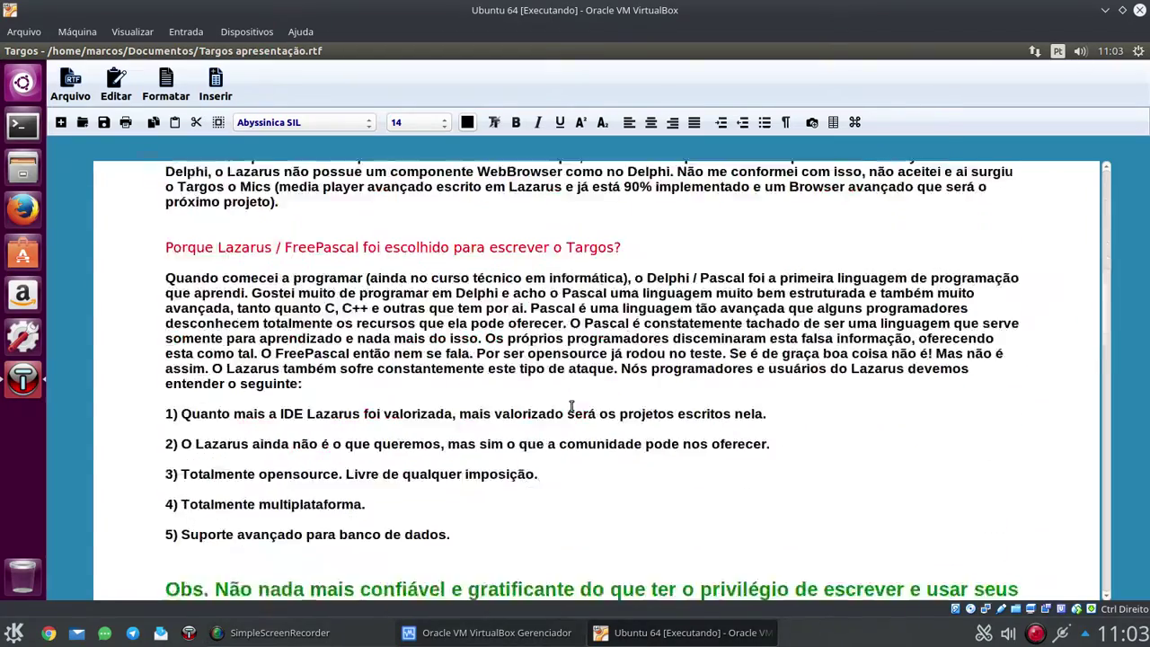
pyautogui.scroll(-16, 572, 408)
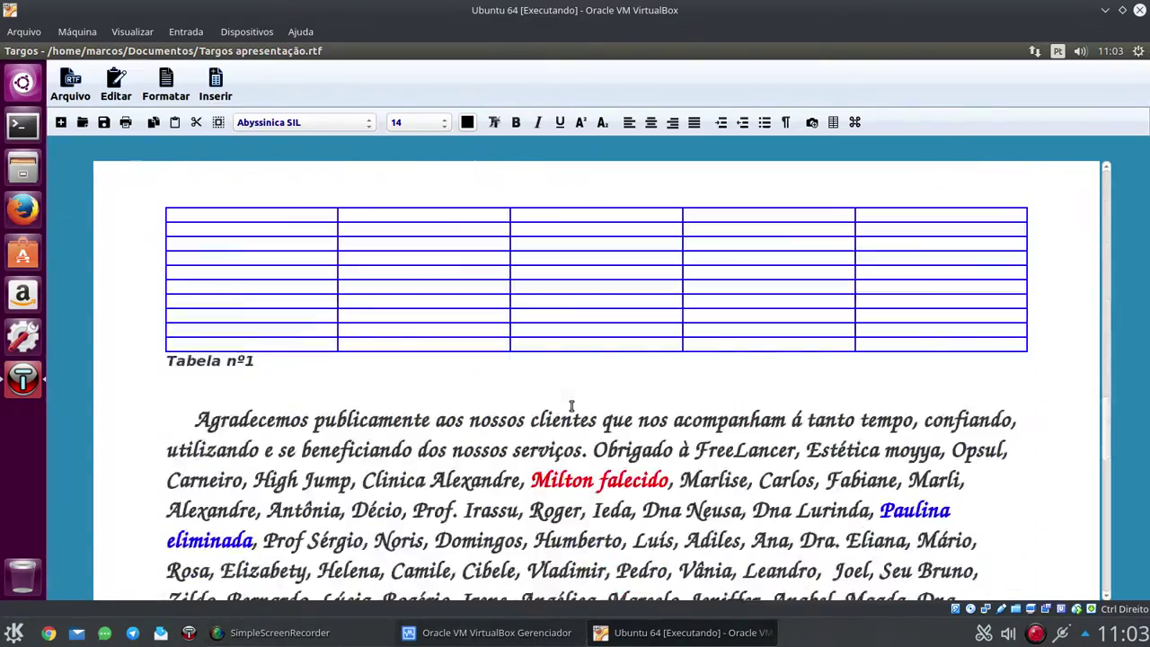
pyautogui.scroll(-13, 571, 407)
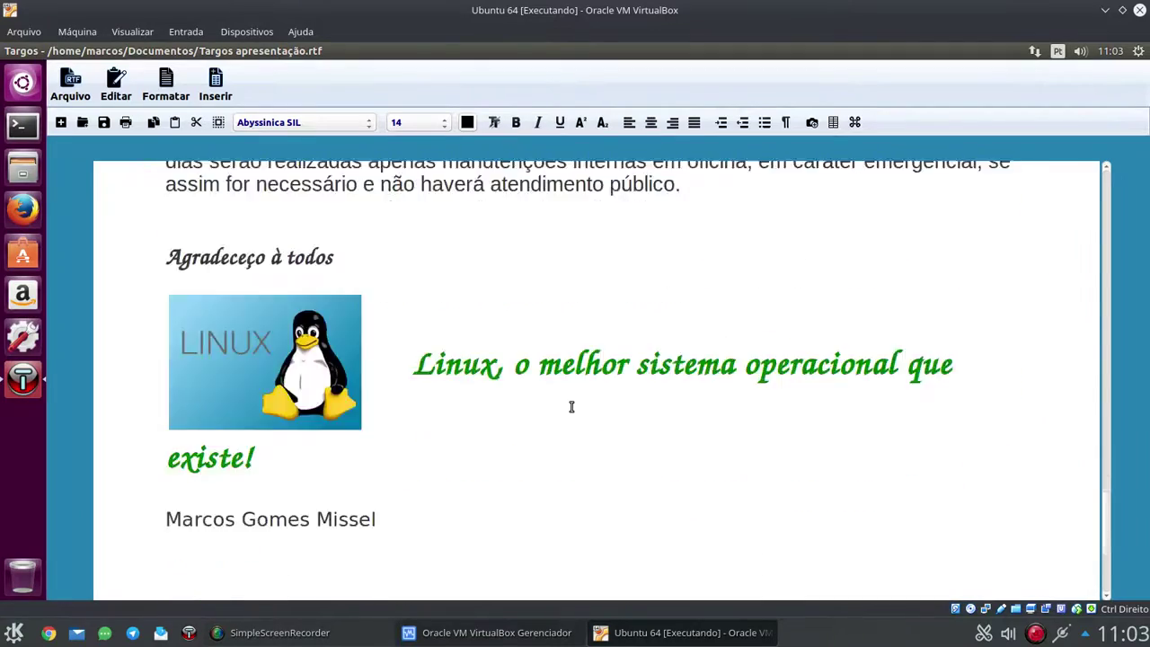
pyautogui.scroll(-3, 572, 407)
pyautogui.scroll(10, 572, 407)
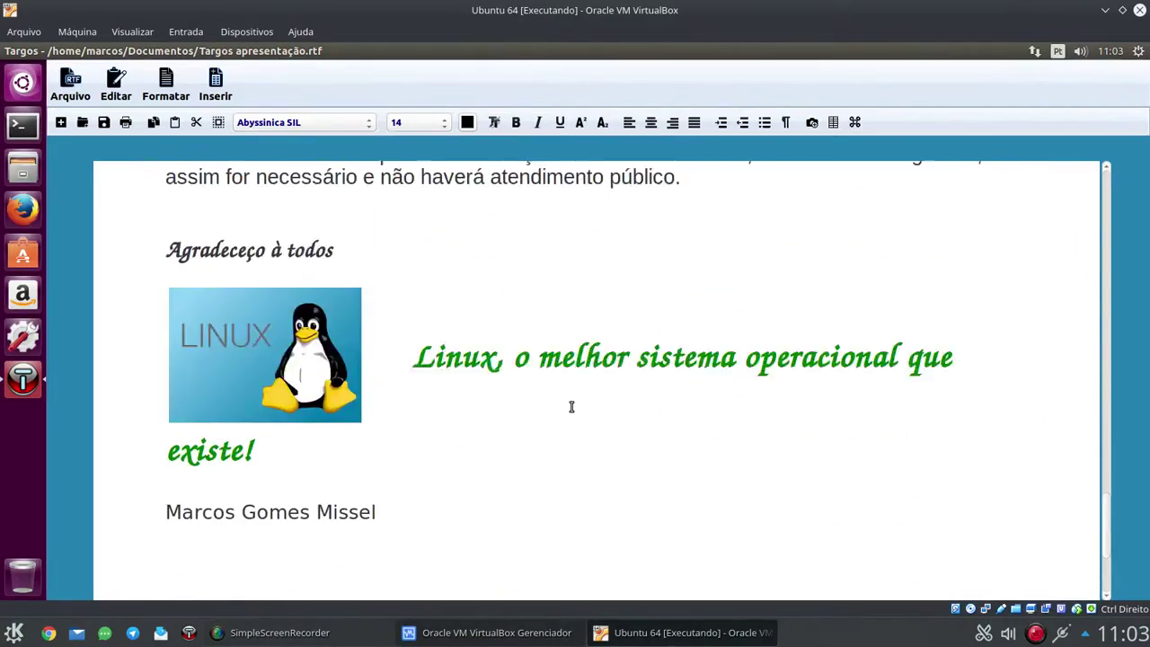
pyautogui.scroll(16, 571, 407)
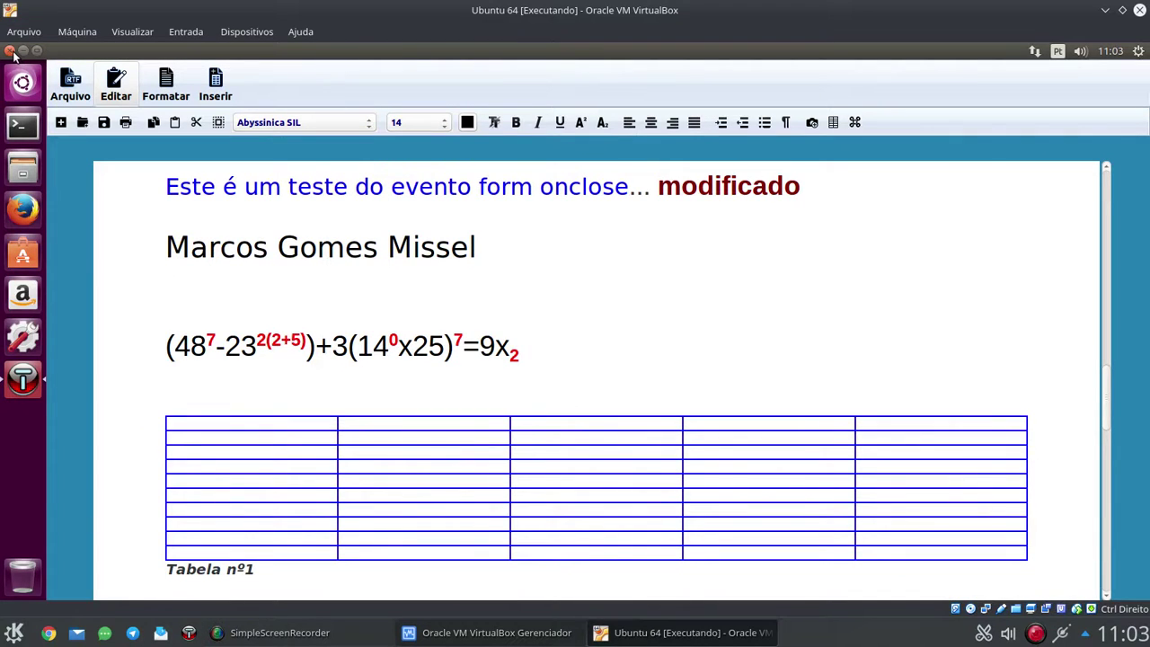
pyautogui.click(11, 51)
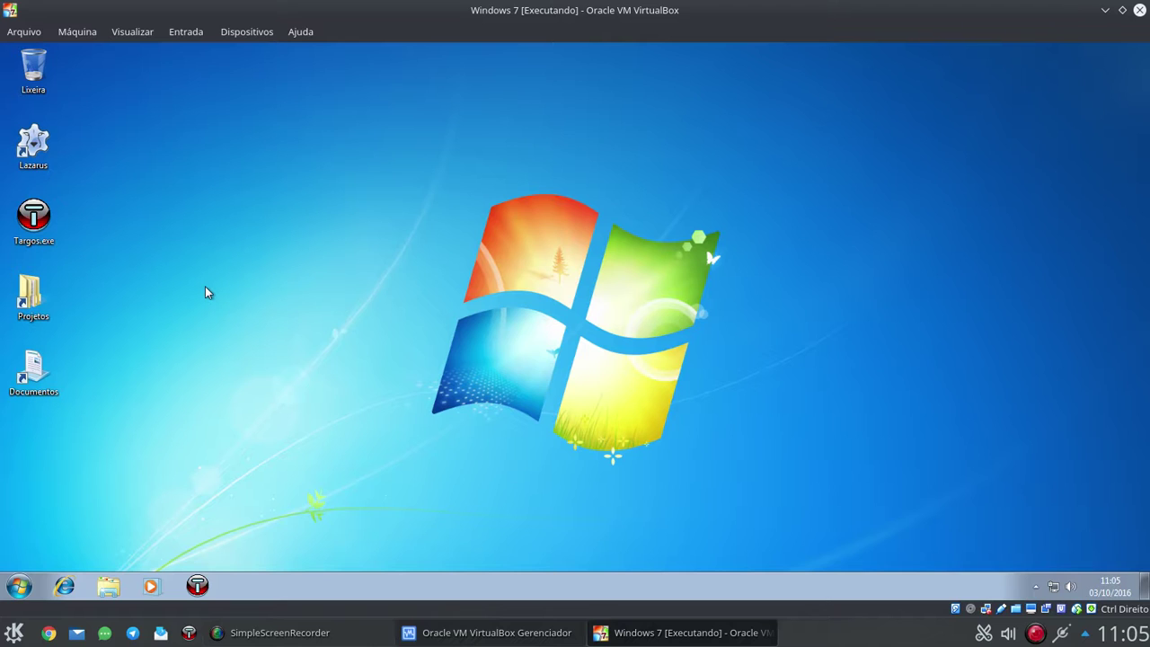
# Step: Check the Windows 7 guest's basic system information in the computer's properties, and close the System window
pyautogui.click(20, 586)
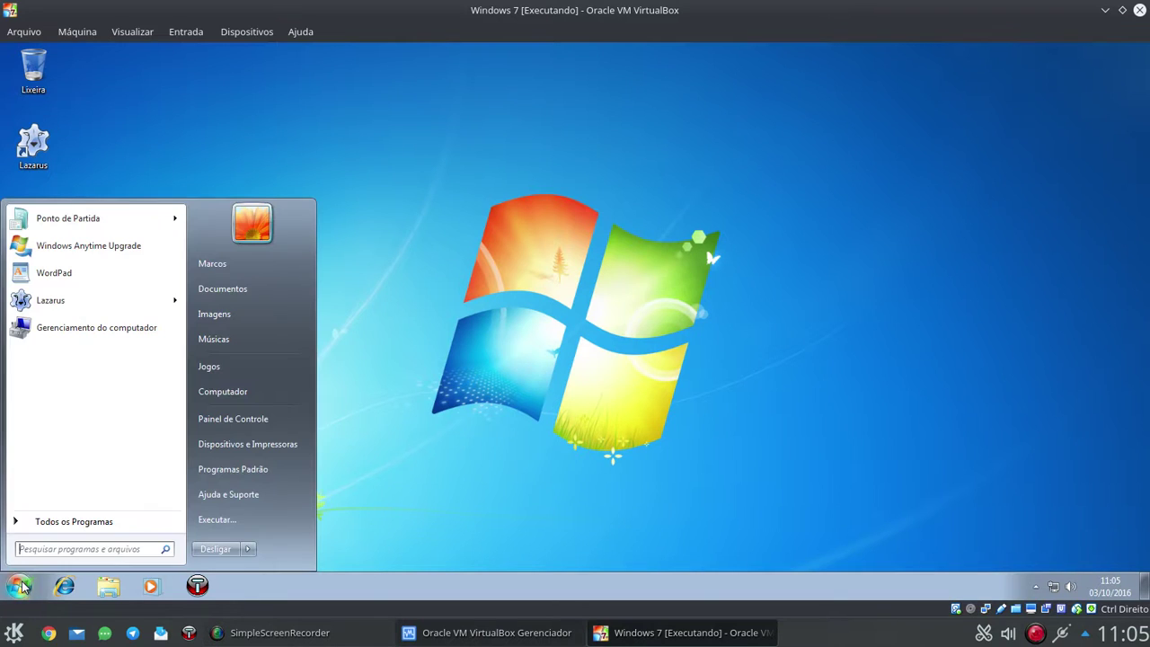
pyautogui.rightClick(234, 396)
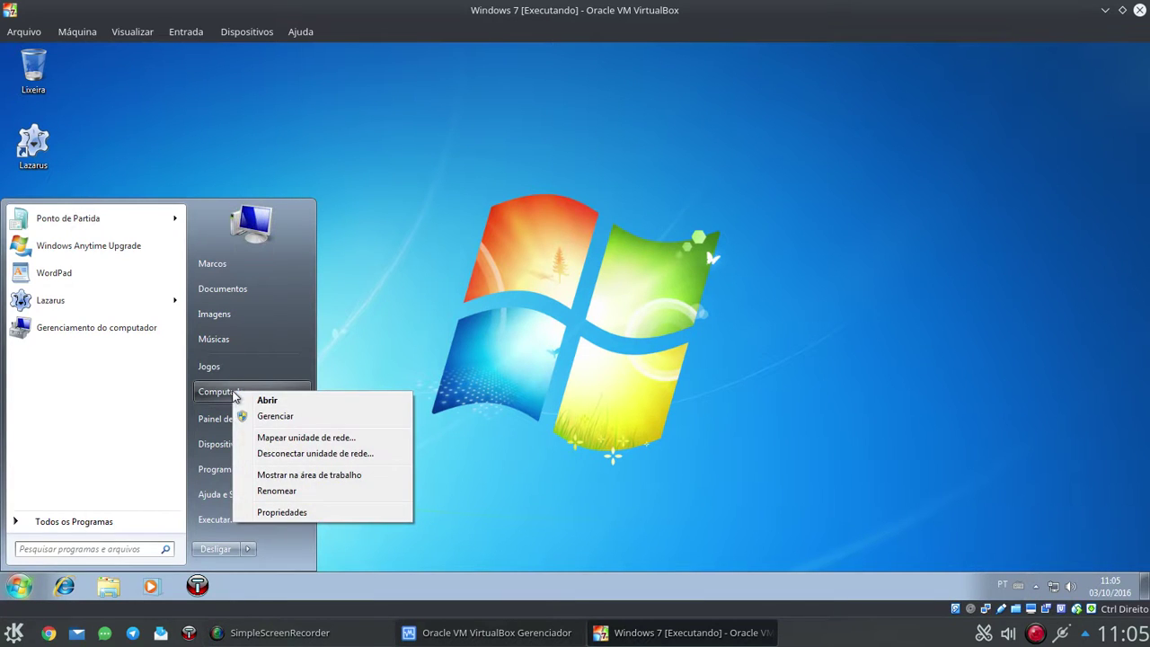
pyautogui.click(334, 513)
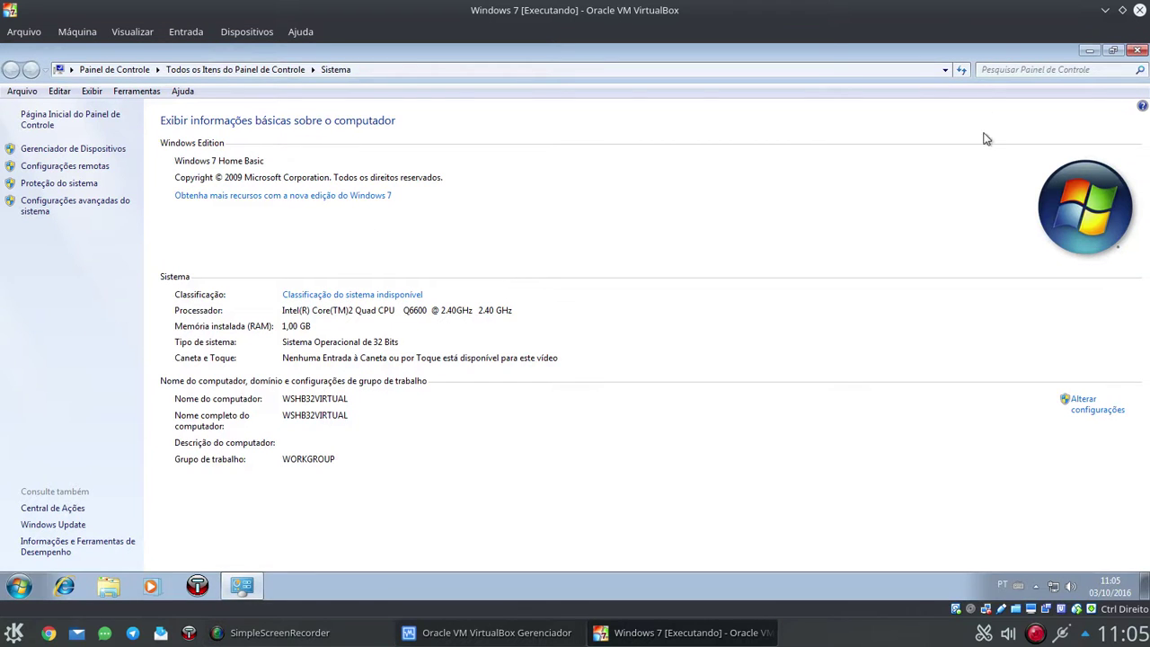
pyautogui.click(1138, 50)
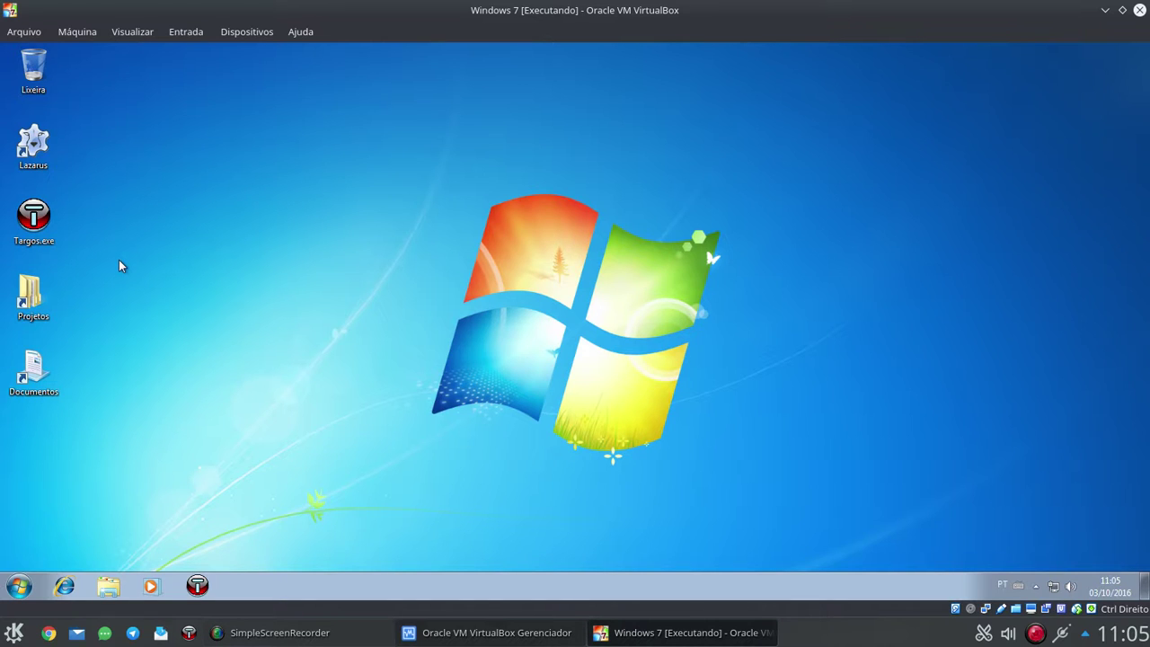
# Step: Launch Targos in the Windows 7 guest and open the document Targos apresentação.rtf
pyautogui.click(42, 232)
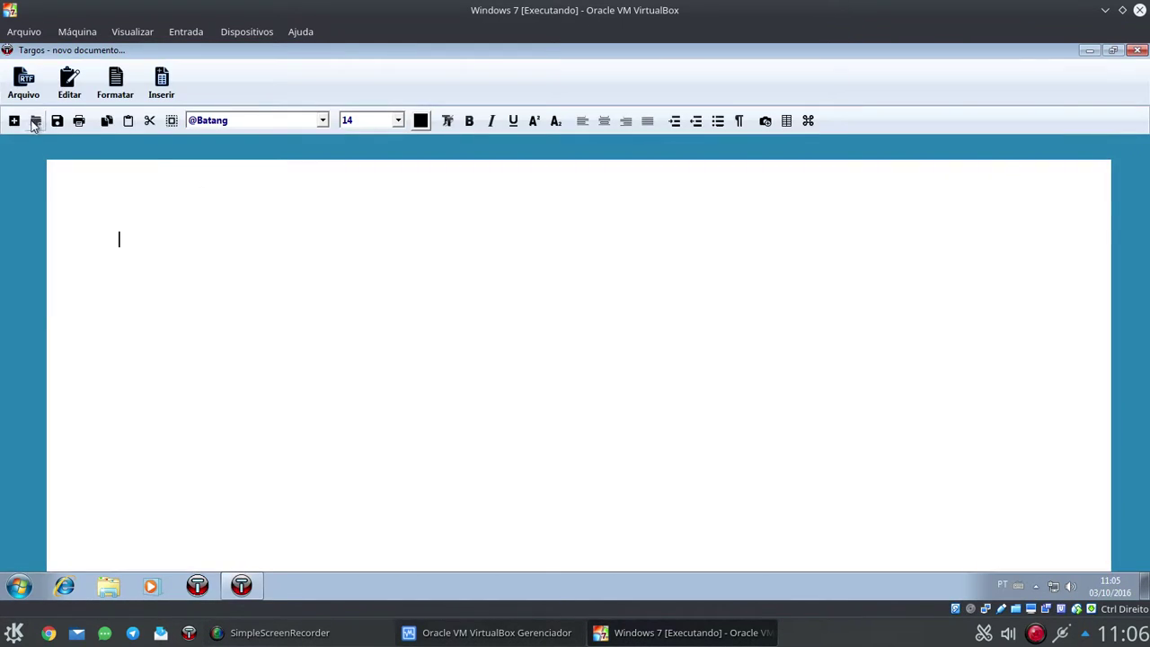
pyautogui.click(34, 122)
pyautogui.doubleClick(225, 224)
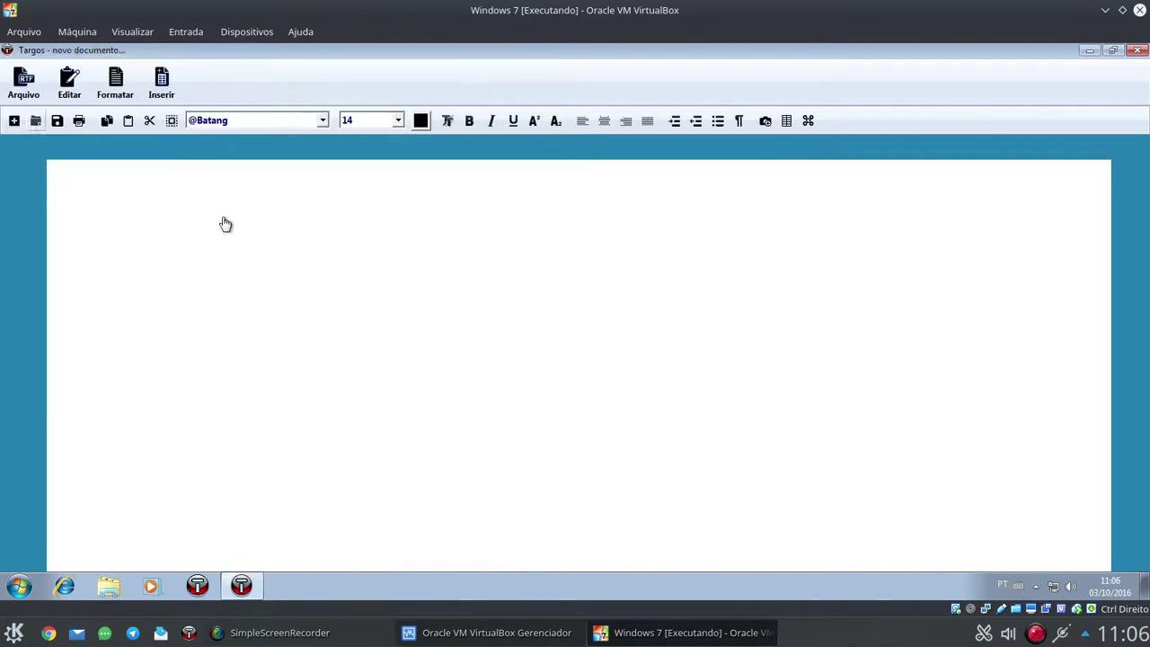
# Step: Examine the presentation document's formatted text, equation, table and images through to the end in the Windows 7 guest, and close Targos
pyautogui.scroll(-8, 524, 450)
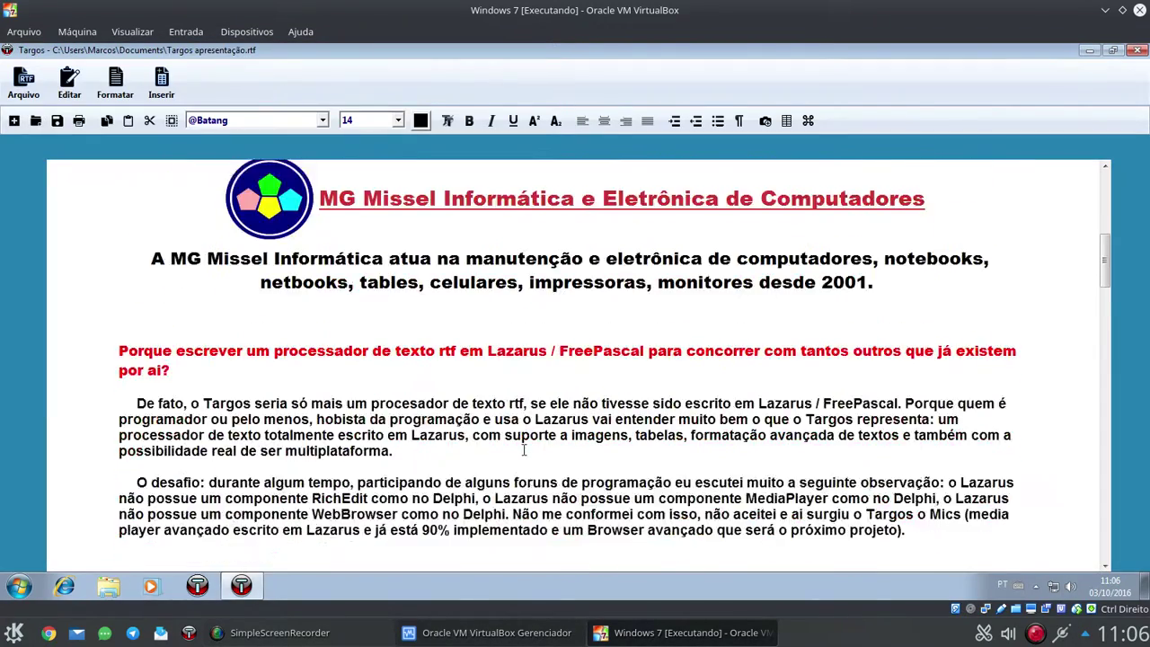
pyautogui.scroll(-15, 524, 449)
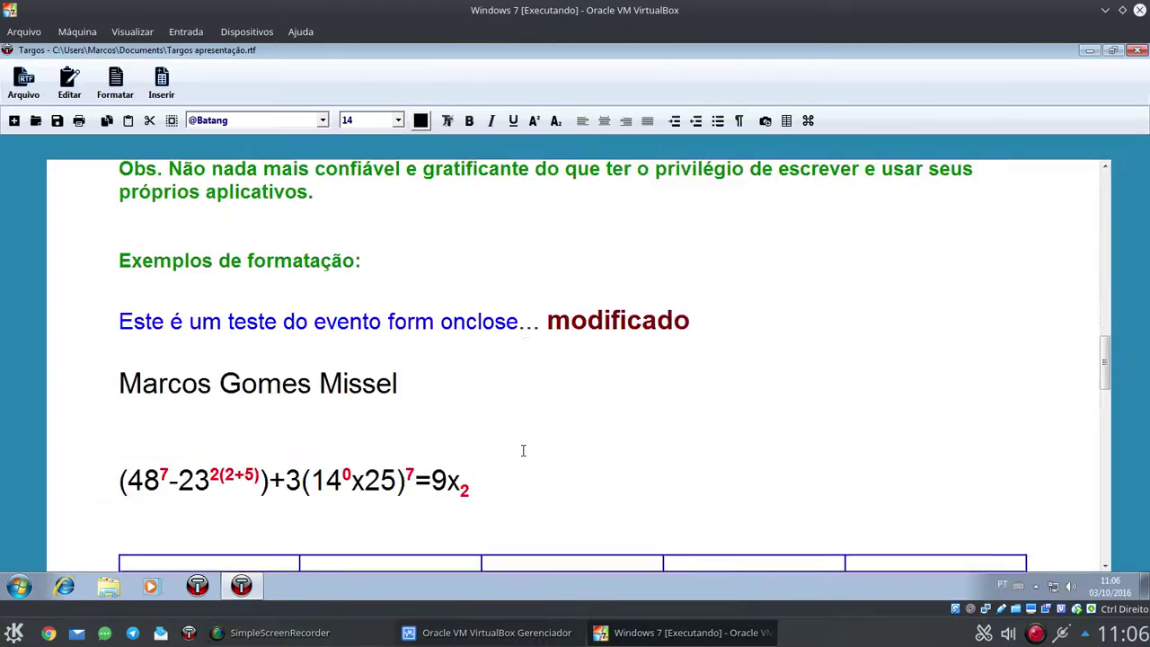
pyautogui.scroll(-15, 524, 451)
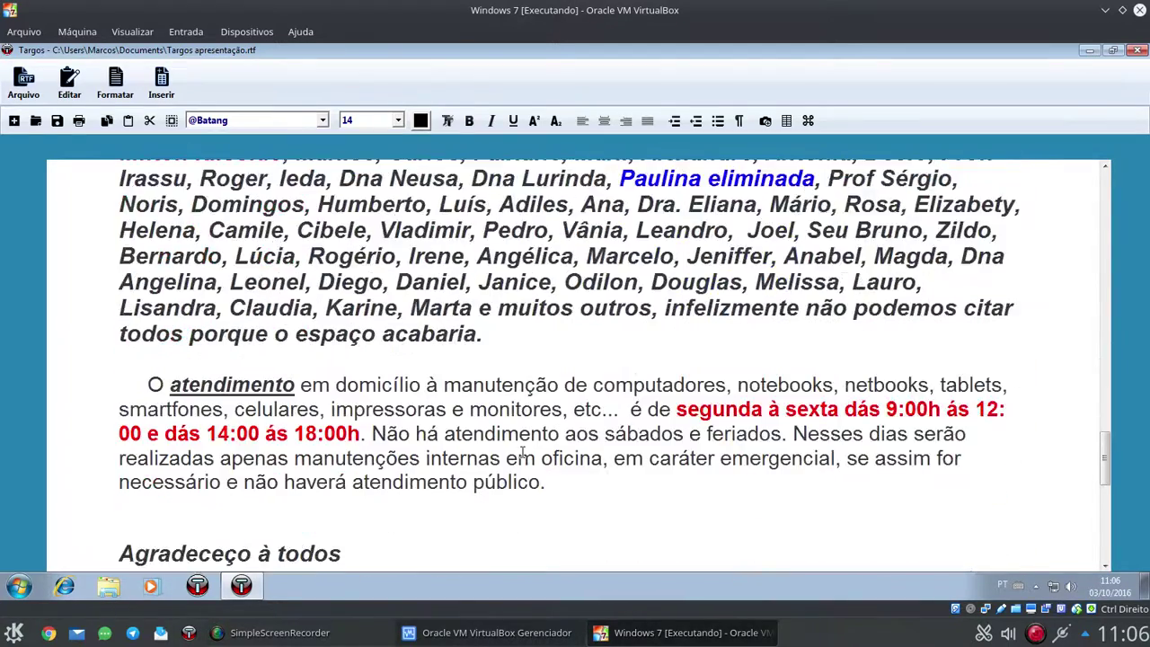
pyautogui.scroll(-12, 523, 453)
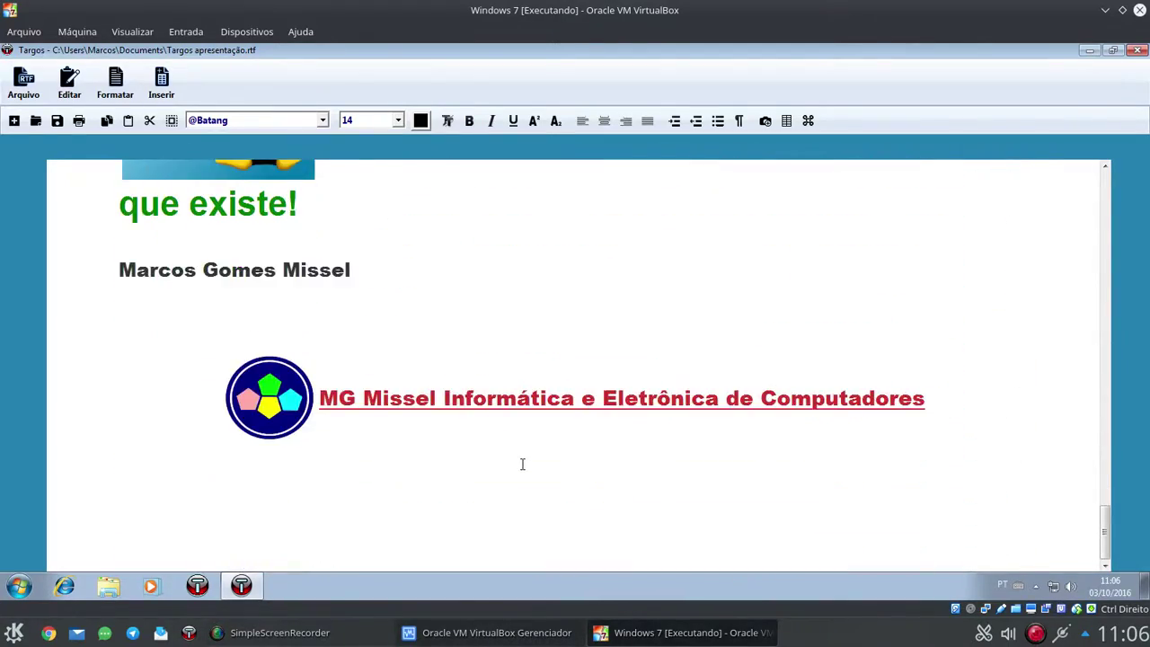
pyautogui.scroll(12, 522, 464)
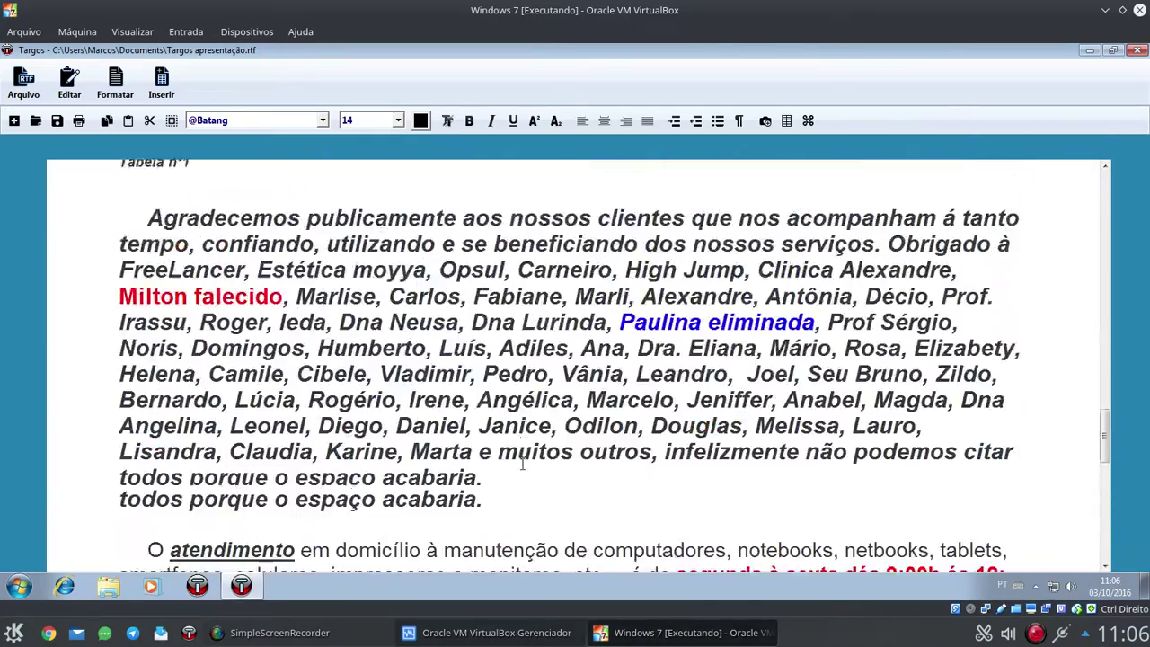
pyautogui.scroll(15, 522, 464)
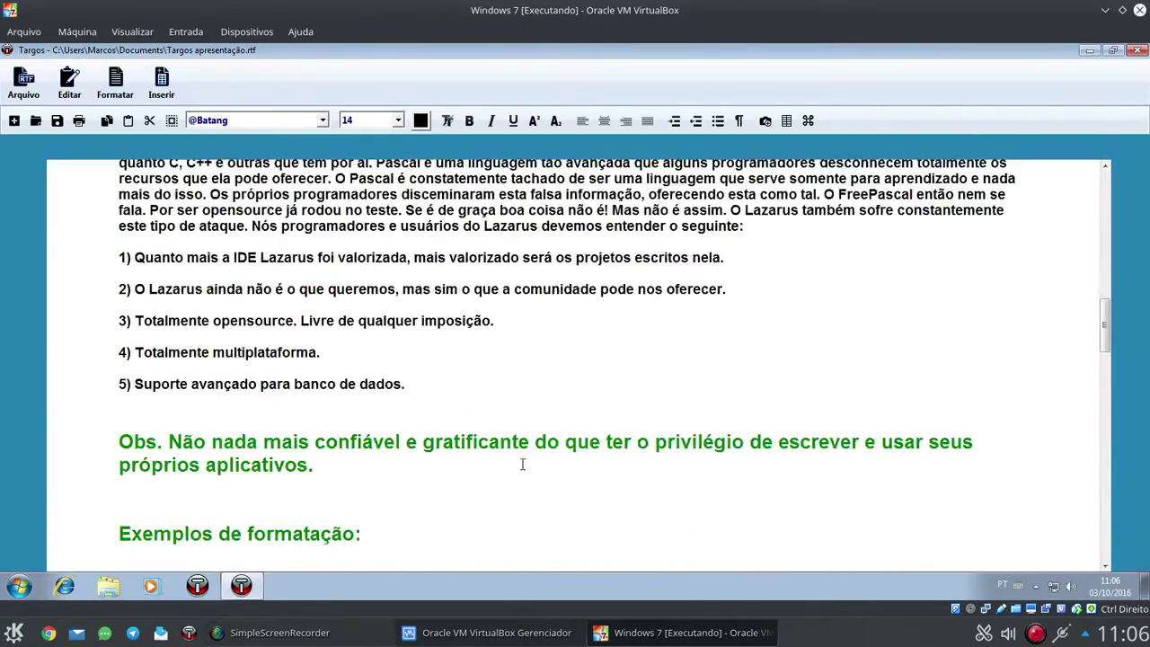
pyautogui.scroll(15, 523, 463)
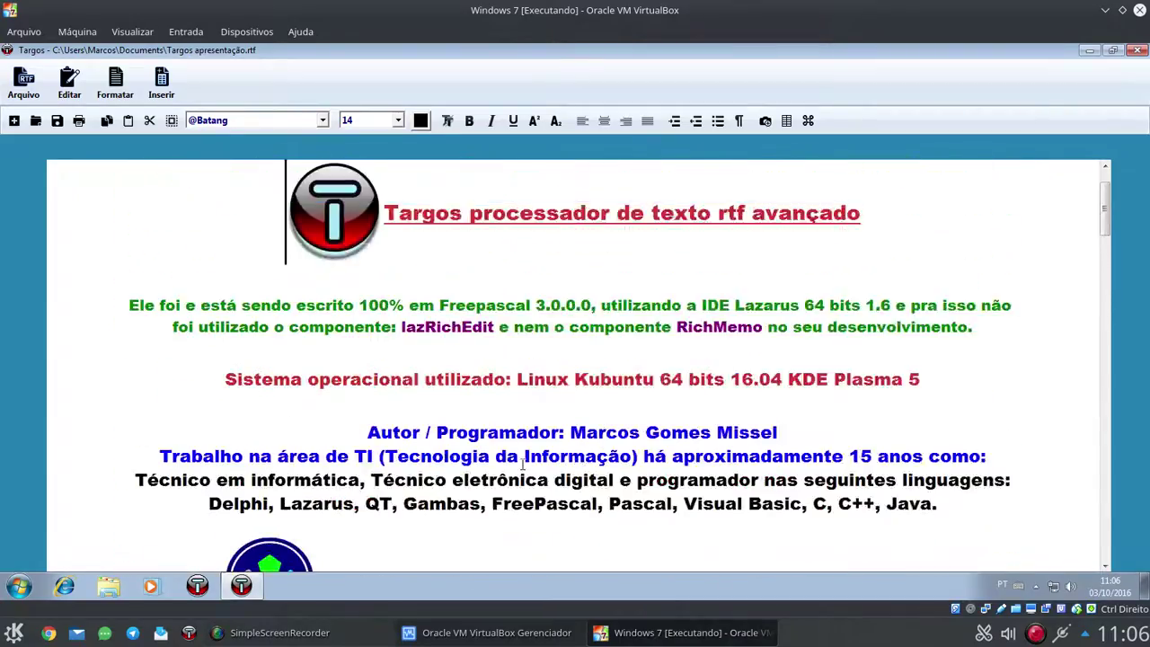
pyautogui.scroll(2, 523, 464)
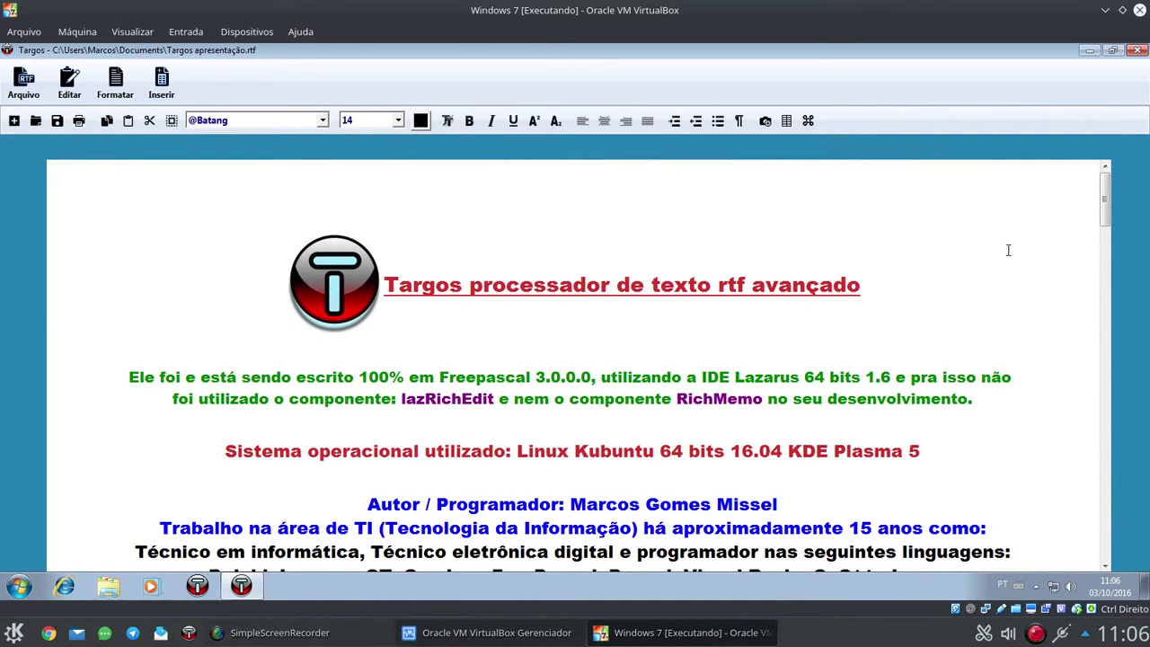
pyautogui.click(1138, 51)
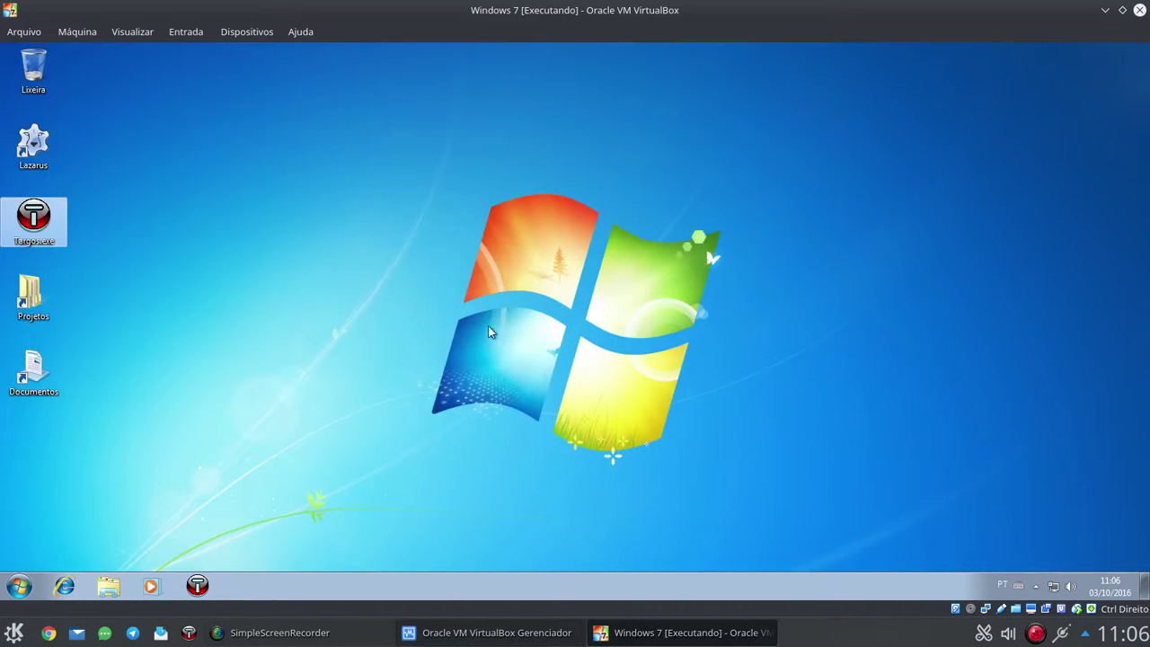
# Step: Shut down the Windows 7 guest system and close the Oracle VM VirtualBox manager
pyautogui.click(271, 356)
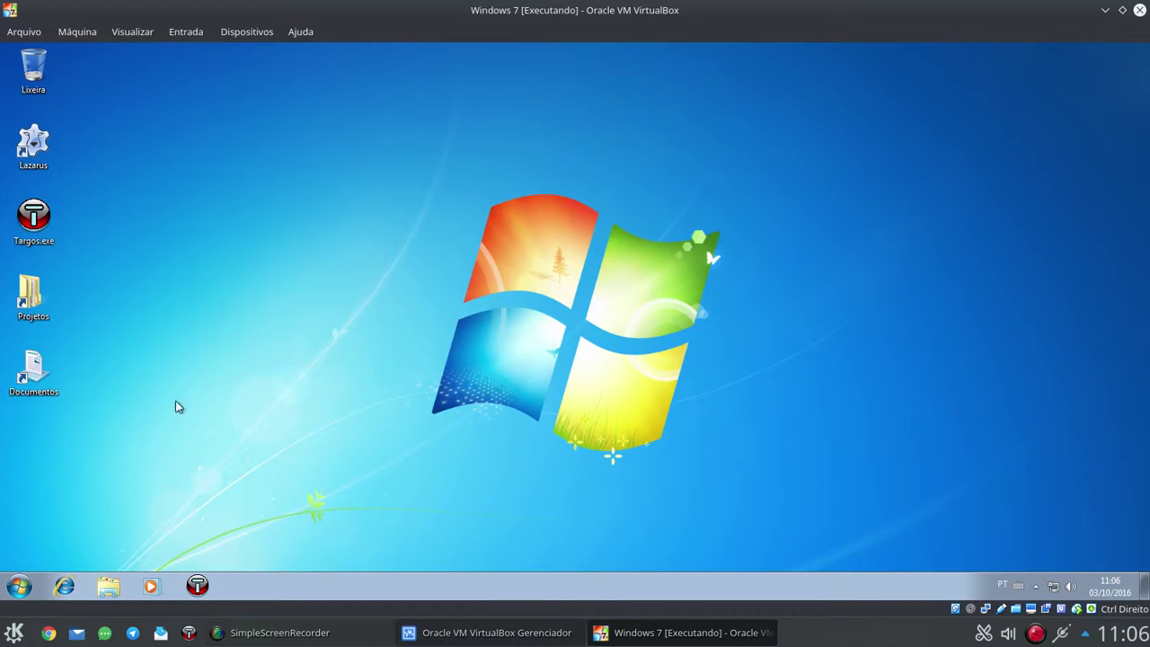
pyautogui.click(18, 589)
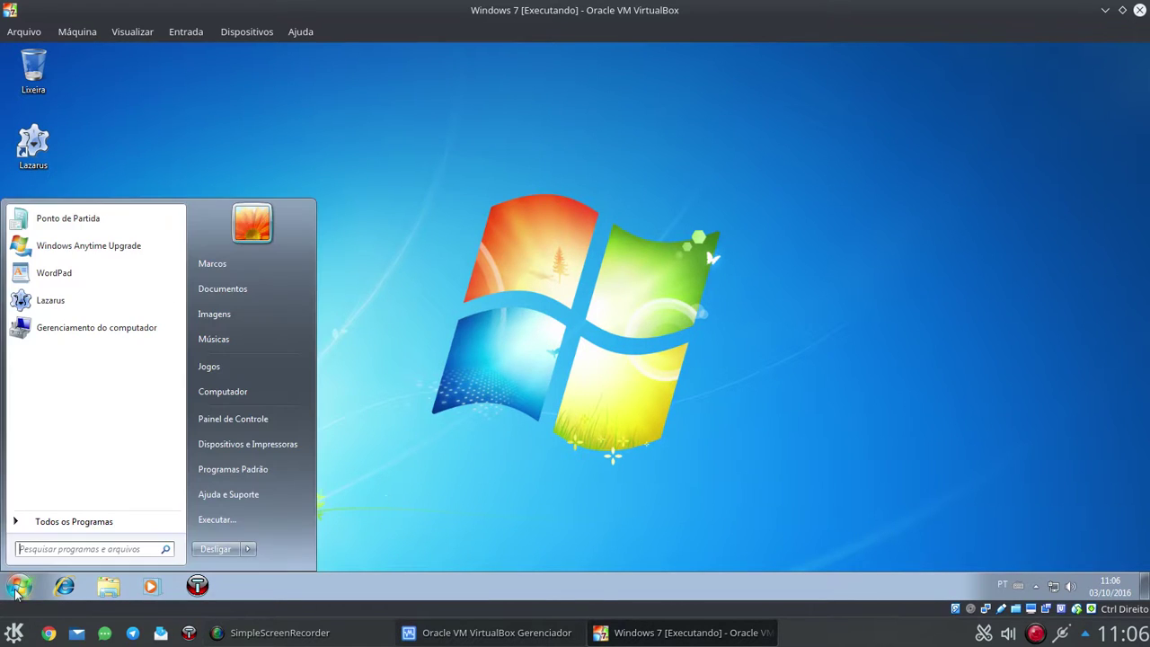
pyautogui.click(218, 550)
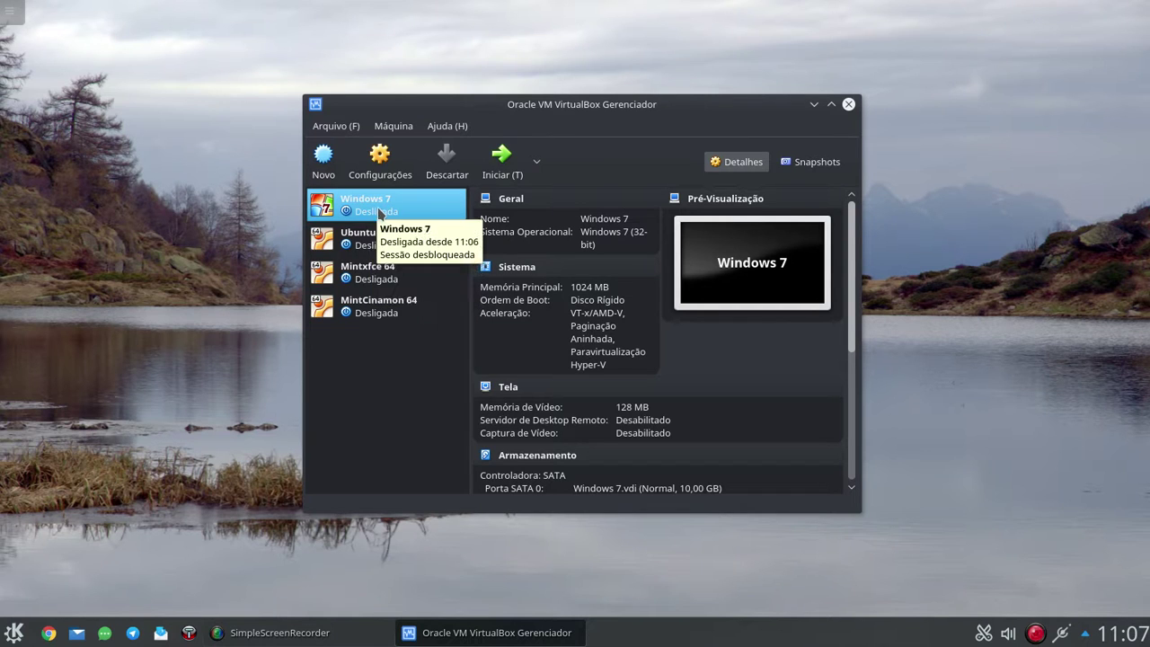
pyautogui.click(848, 105)
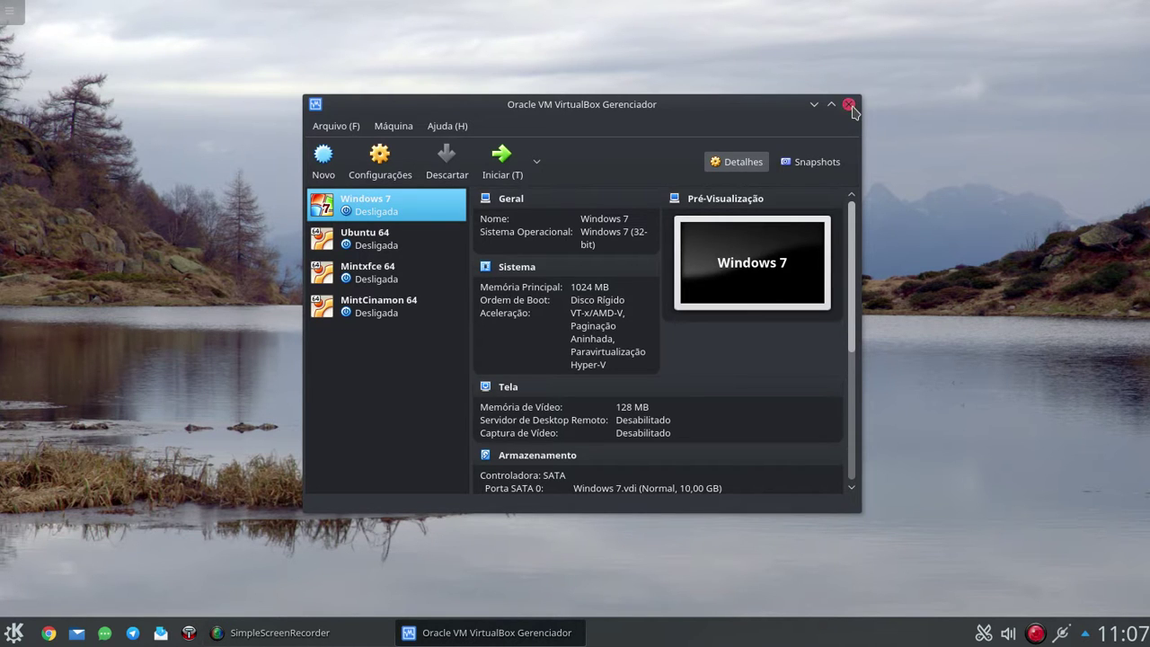